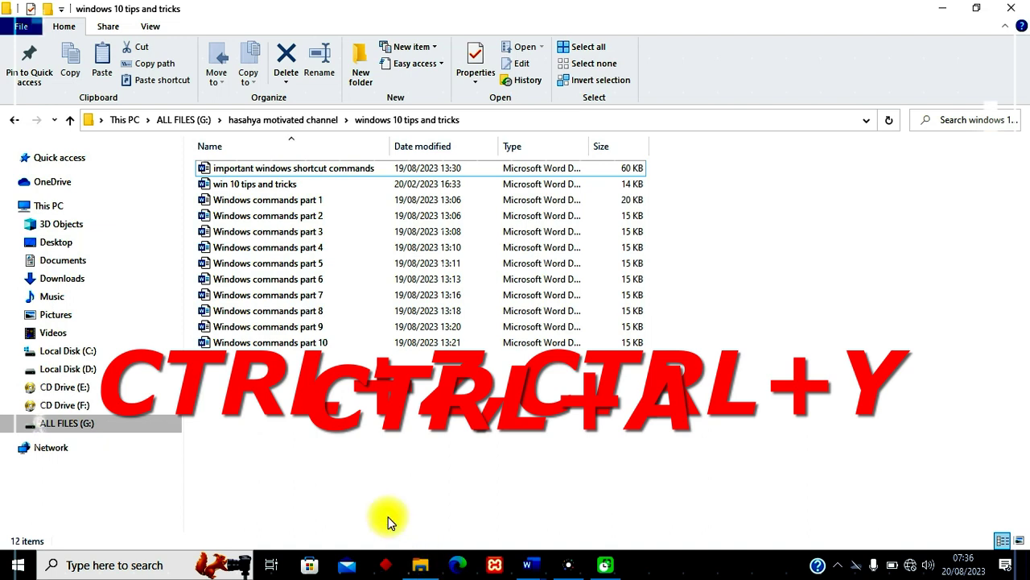
Step: Select all twelve Word documents in the windows 10 tips and tricks folder
key(ctrl+a)
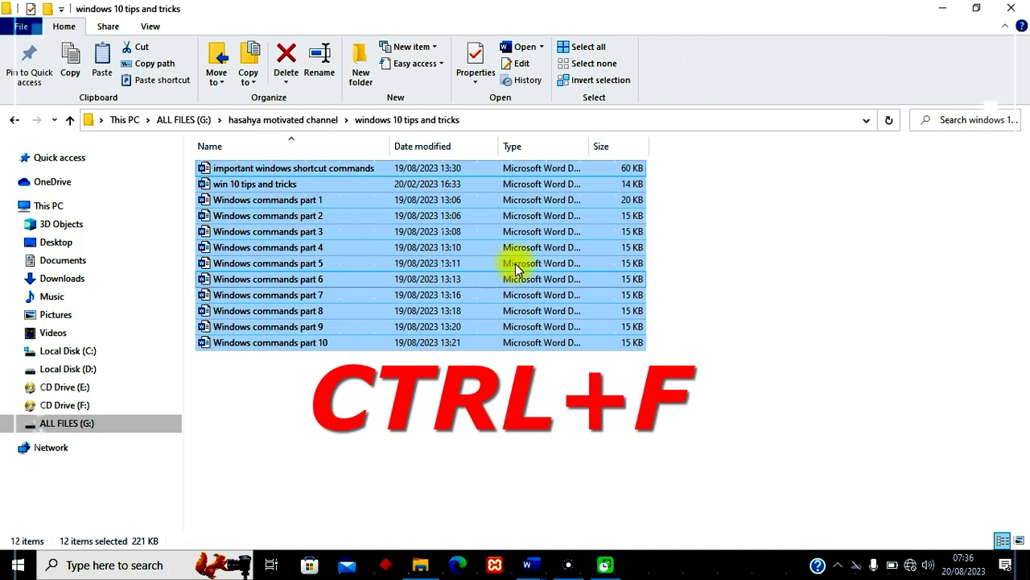
Step: Minimize the windows 10 tips and tricks folder window
click(943, 11)
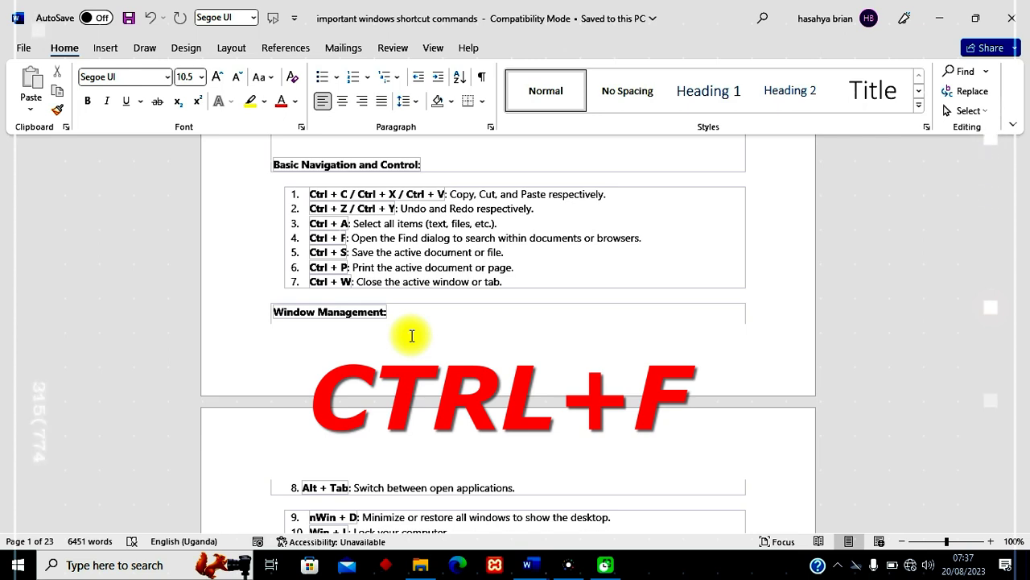
Step: Bring up the Word Navigation search pane with Ctrl+F, then close it again
key(ctrl+f)
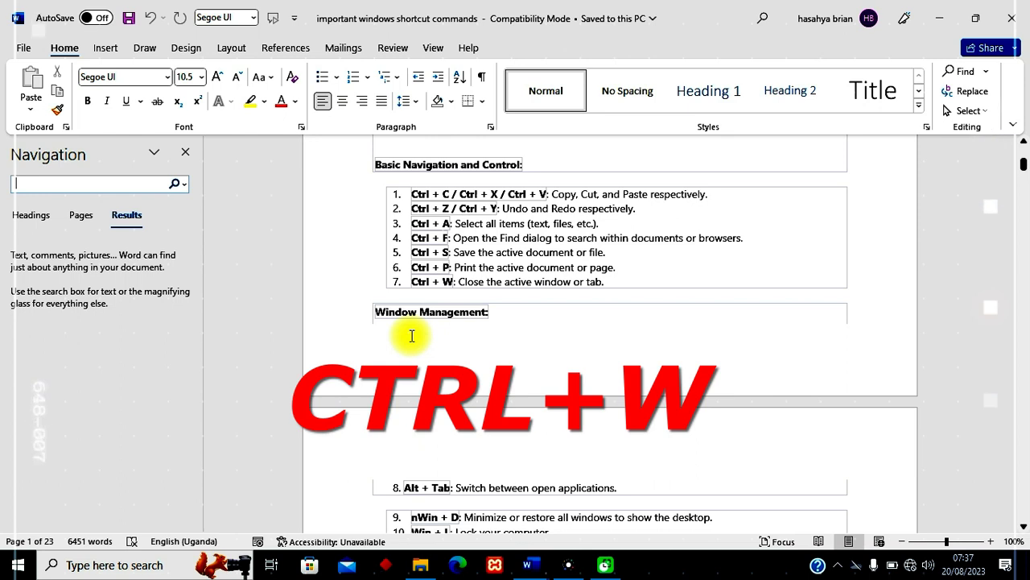
click(185, 153)
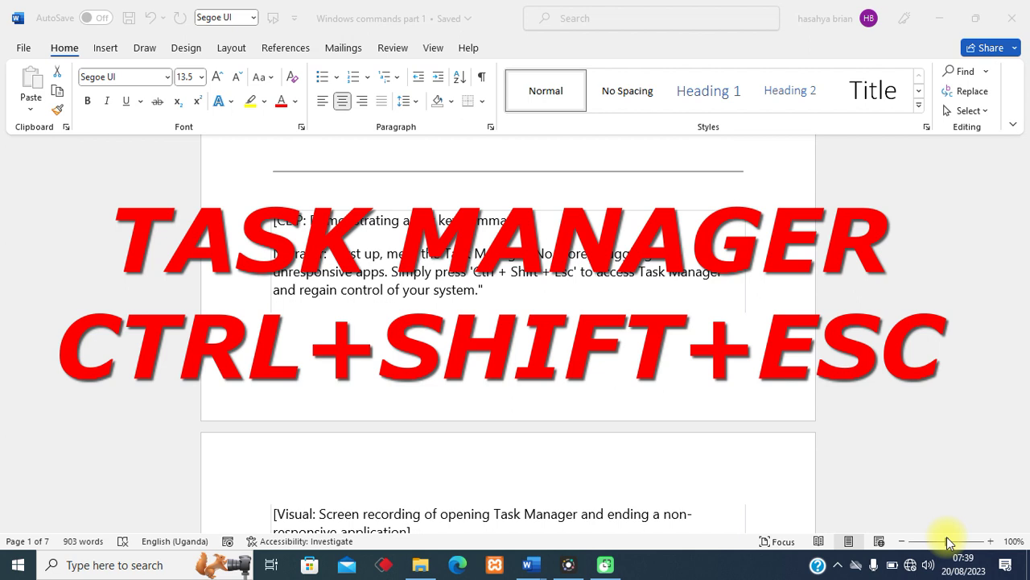
Step: Minimize Word, restore the tips and tricks folder, and launch Task Manager with Ctrl+Shift+Esc
click(943, 21)
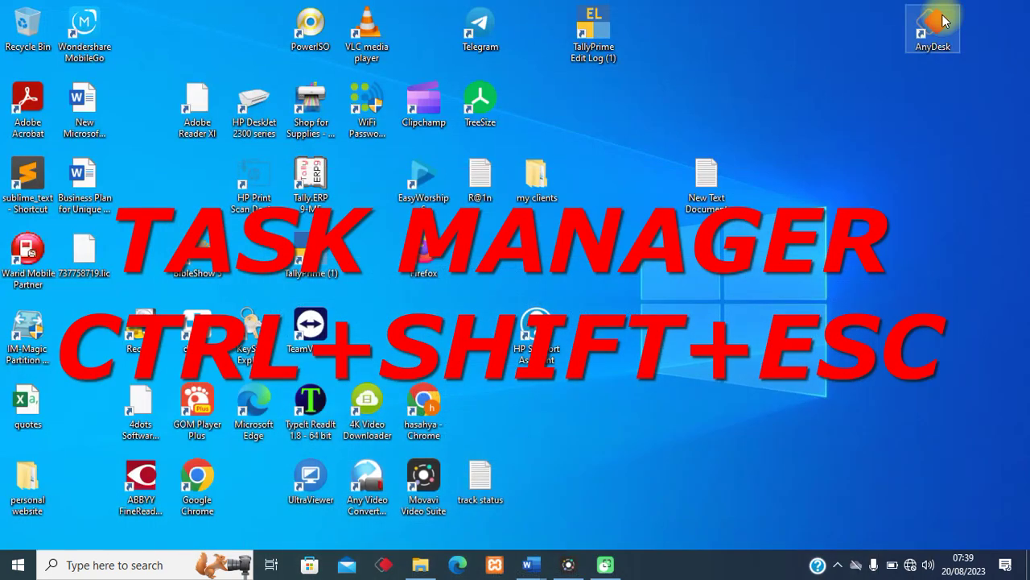
click(422, 566)
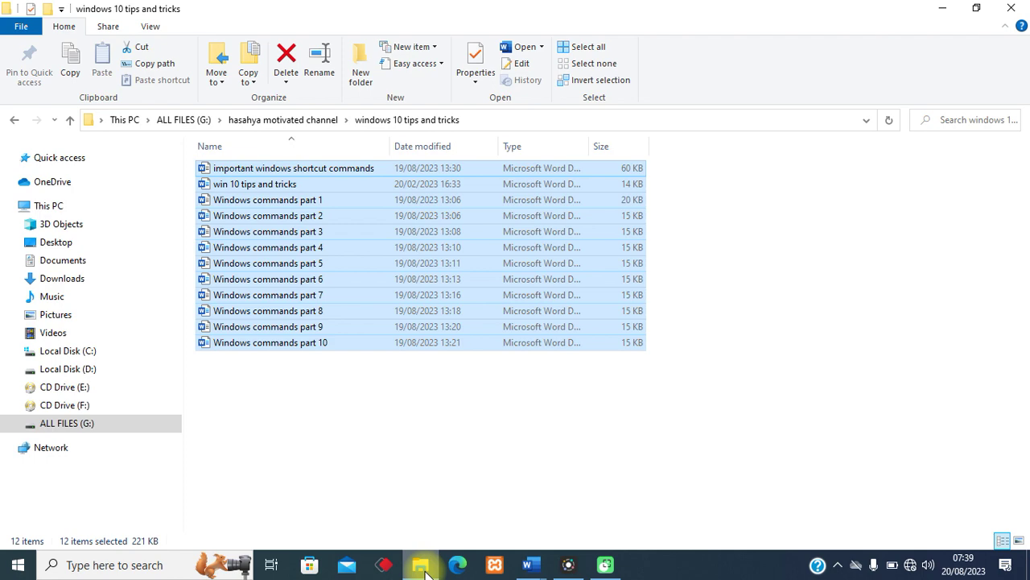
key(ctrl+shift+Escape)
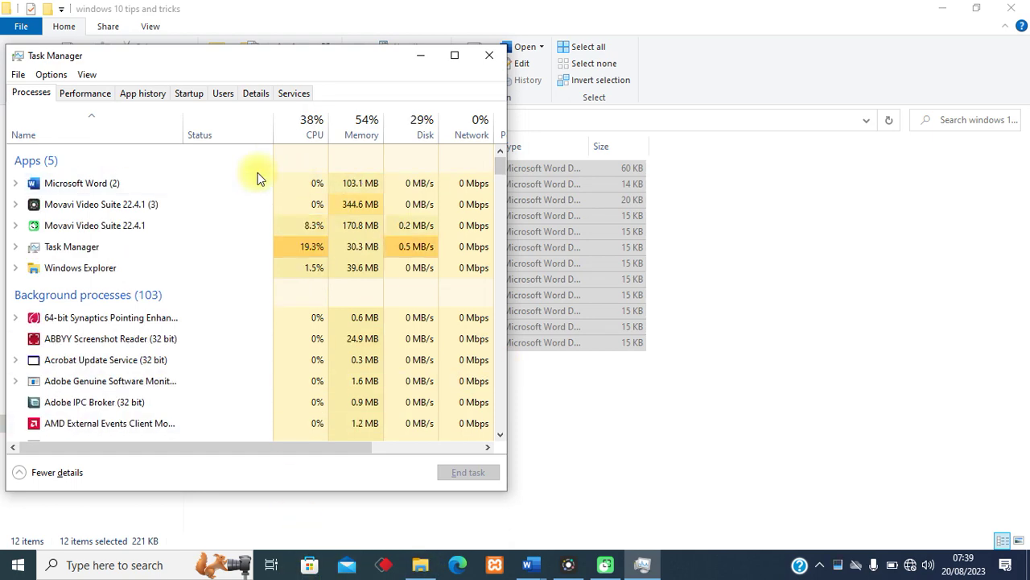
Step: Center Task Manager on screen and select the Windows Explorer and Microsoft Word app rows
drag(230, 62, 429, 50)
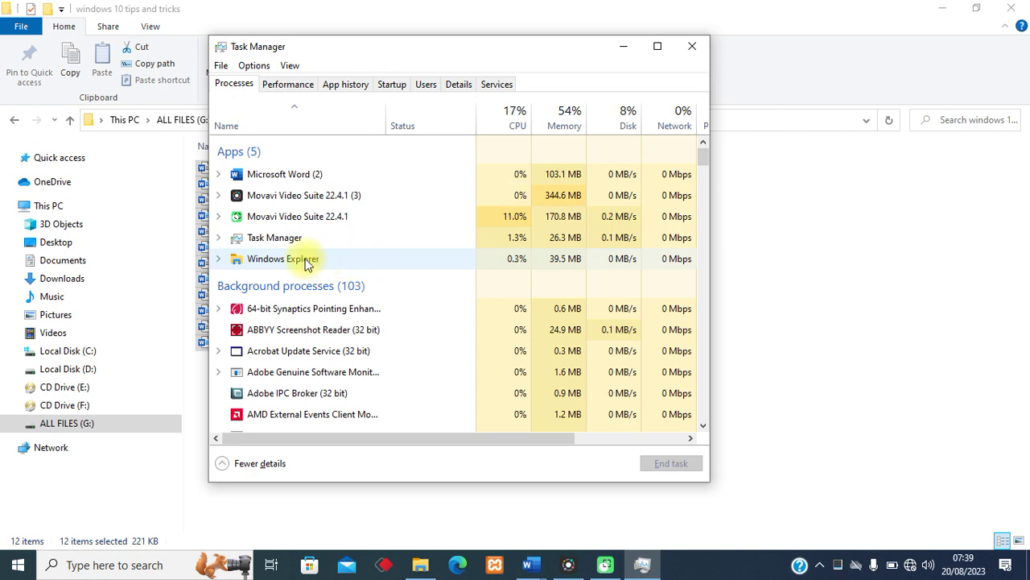
click(257, 264)
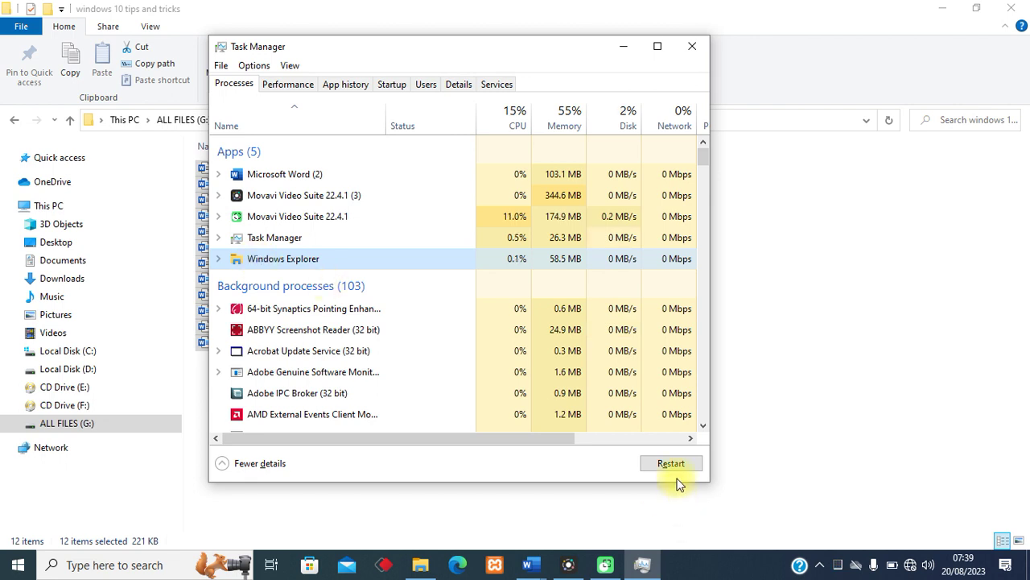
click(312, 182)
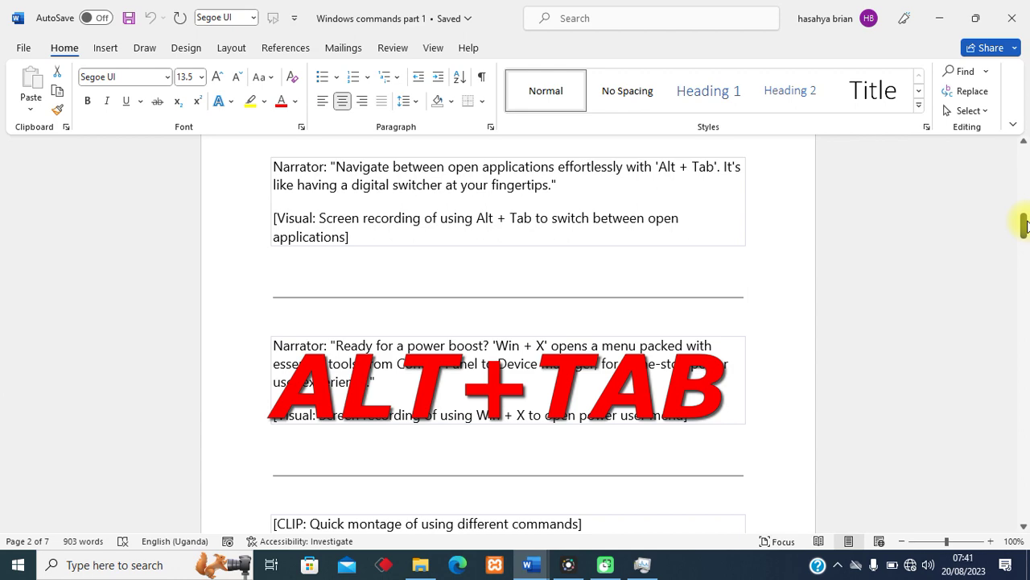
Step: Step through open windows in the Alt+Tab switcher with arrow keys, leaving Task Manager in front
key(alt+Tab)
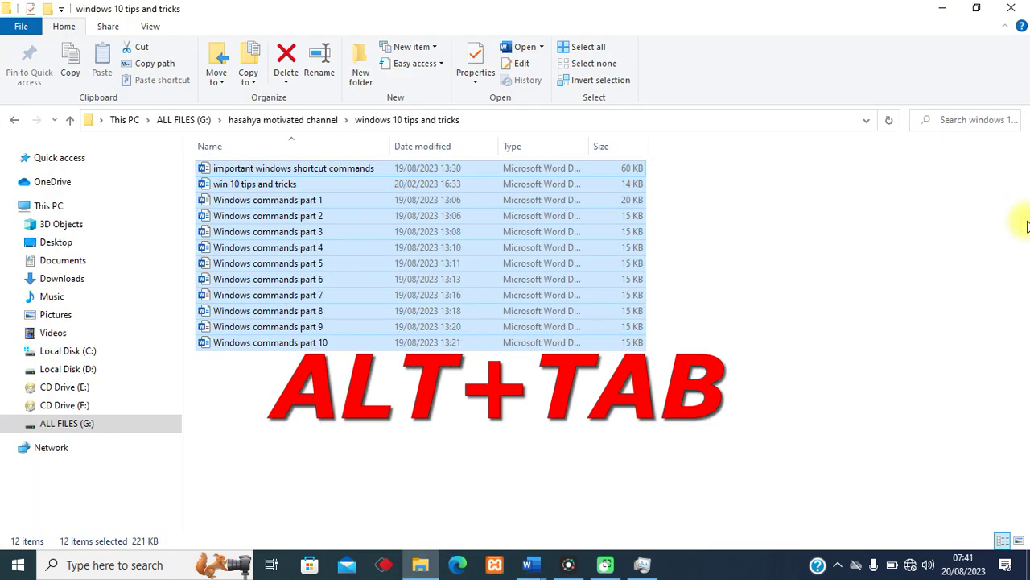
key(alt+Tab)
key(Tab)
key(Left)
key(Left)
key(Down)
key(Left)
key(Left)
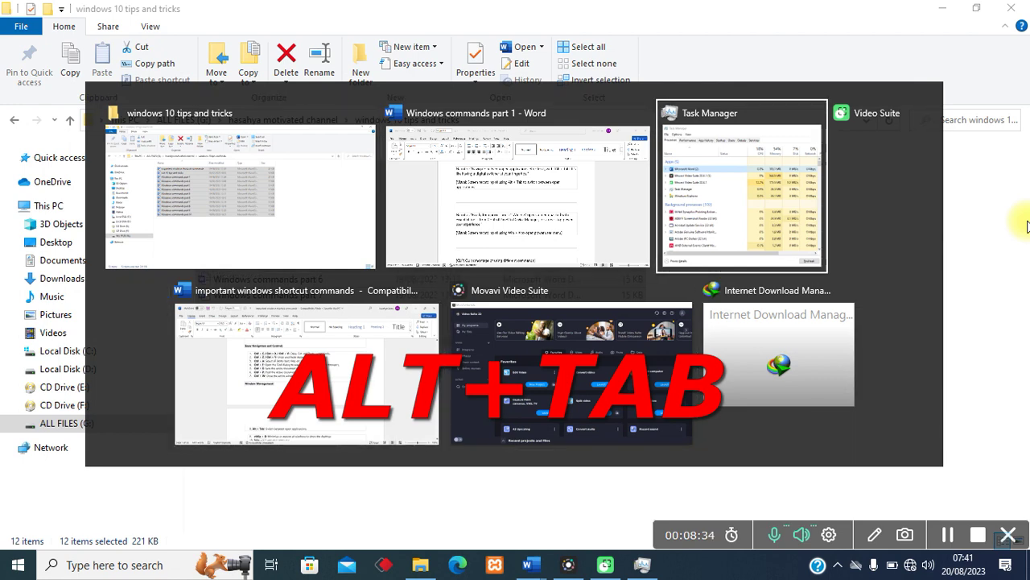
key(alt+Tab)
key(Up)
key(Right)
key(Right)
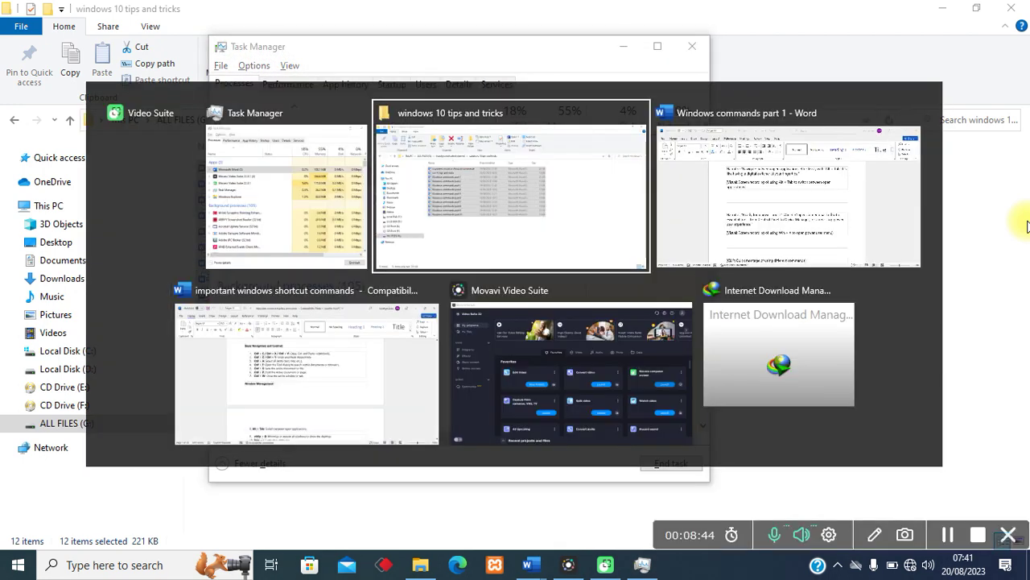
key(Right)
key(Right)
key(Right)
key(Right)
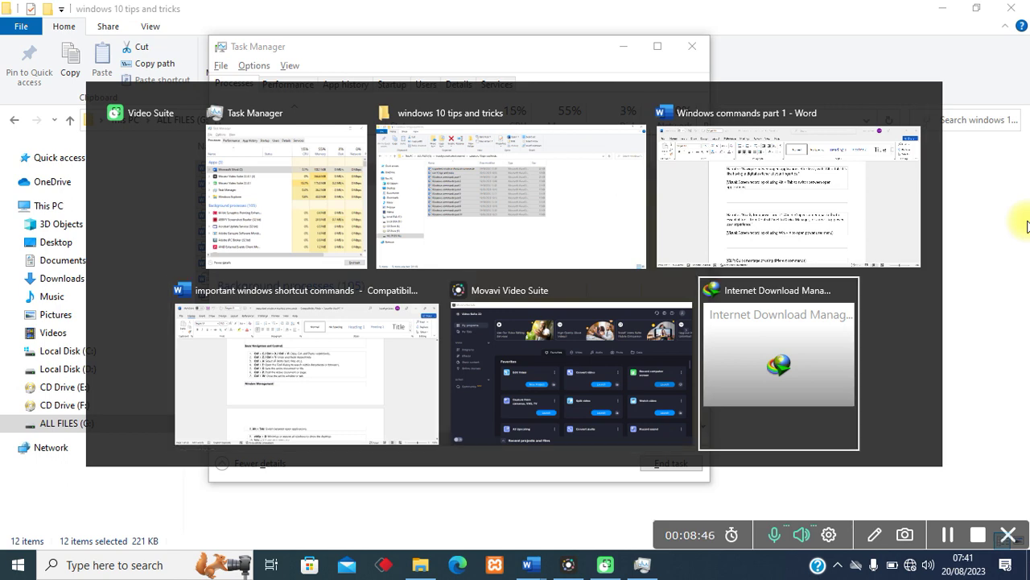
key(Right)
key(Right)
key(Right)
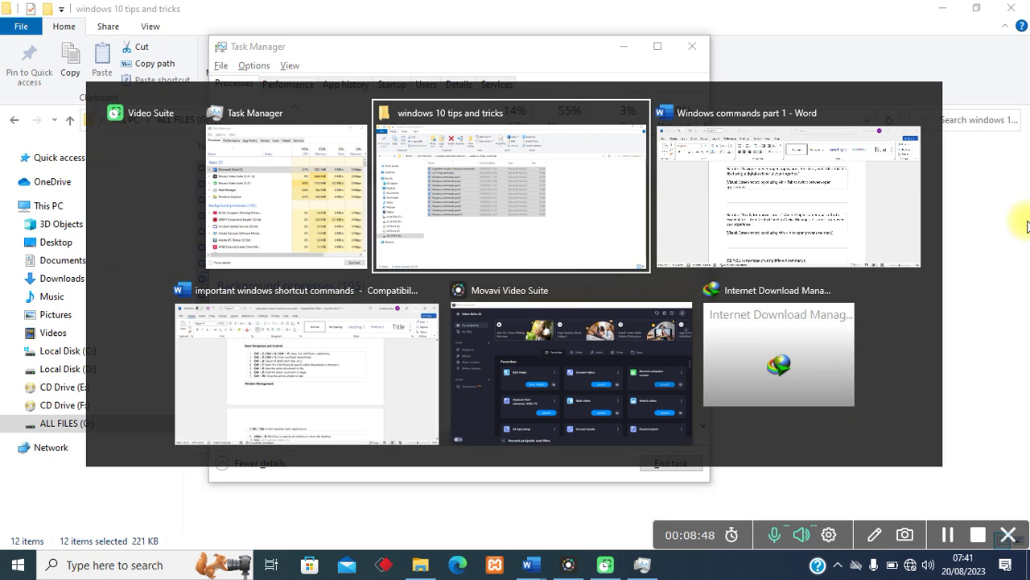
key(Right)
key(Right)
key(Right)
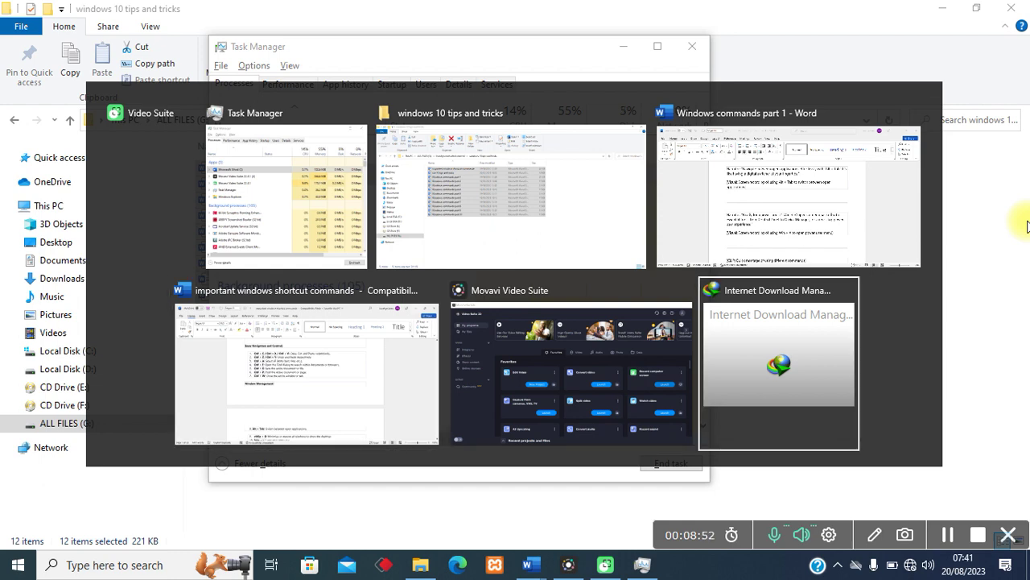
key(Escape)
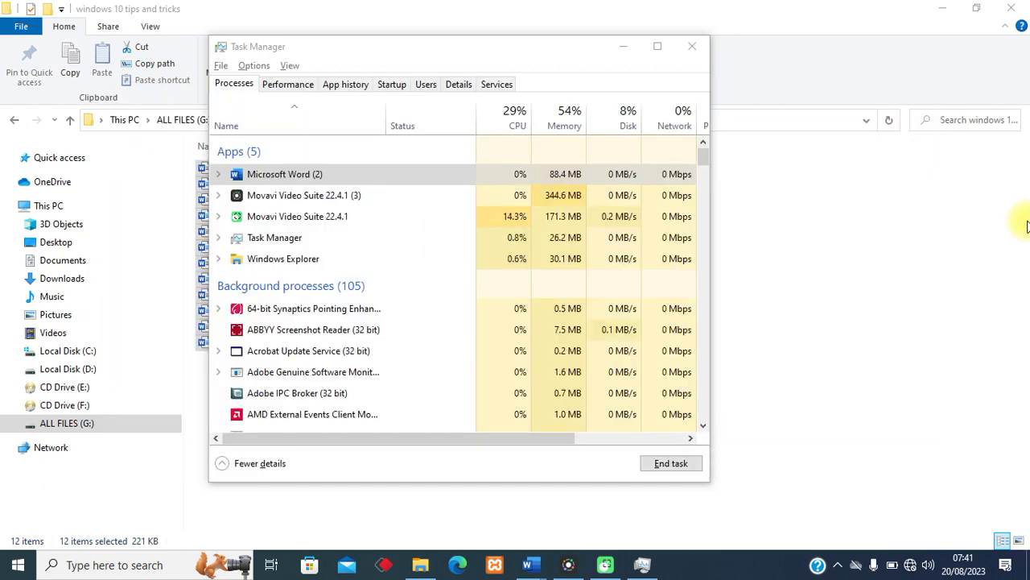
Step: Cycle through every open window again with repeated Alt+Tab presses
key(alt+Tab)
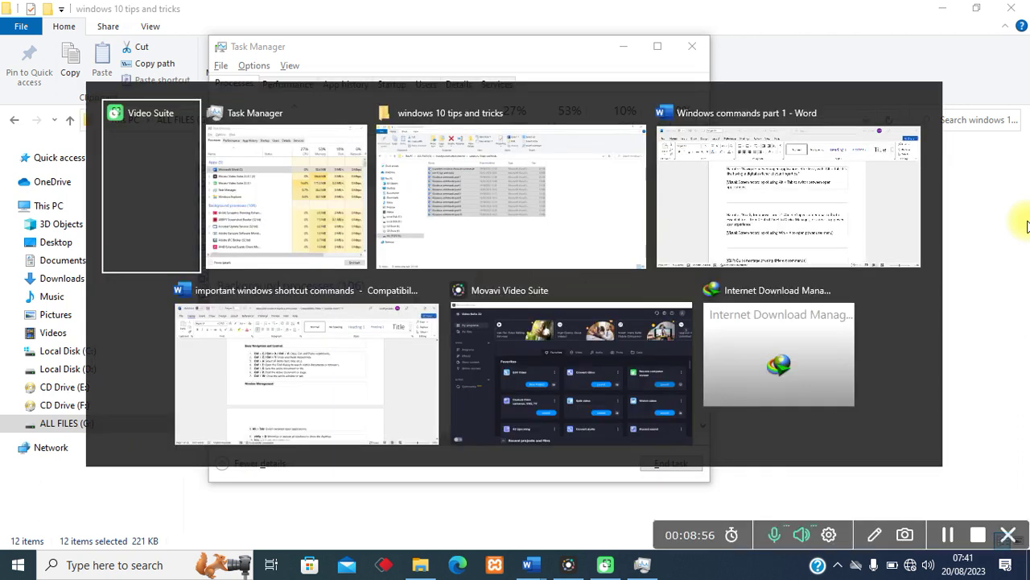
key(alt+Tab)
key(alt+Tab)
key(alt+Tab)
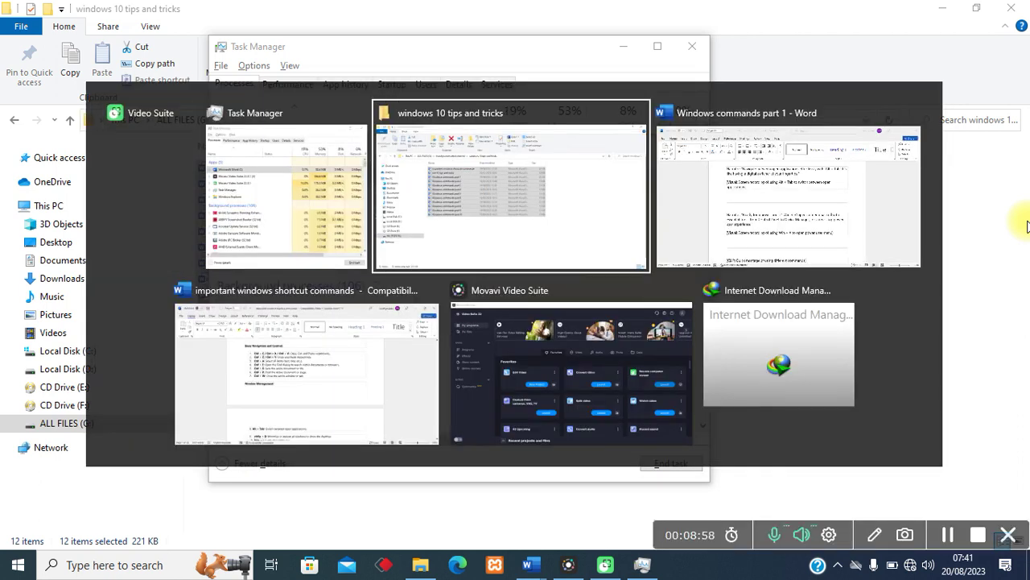
key(alt+Tab)
key(alt+Tab)
key(alt+Tab)
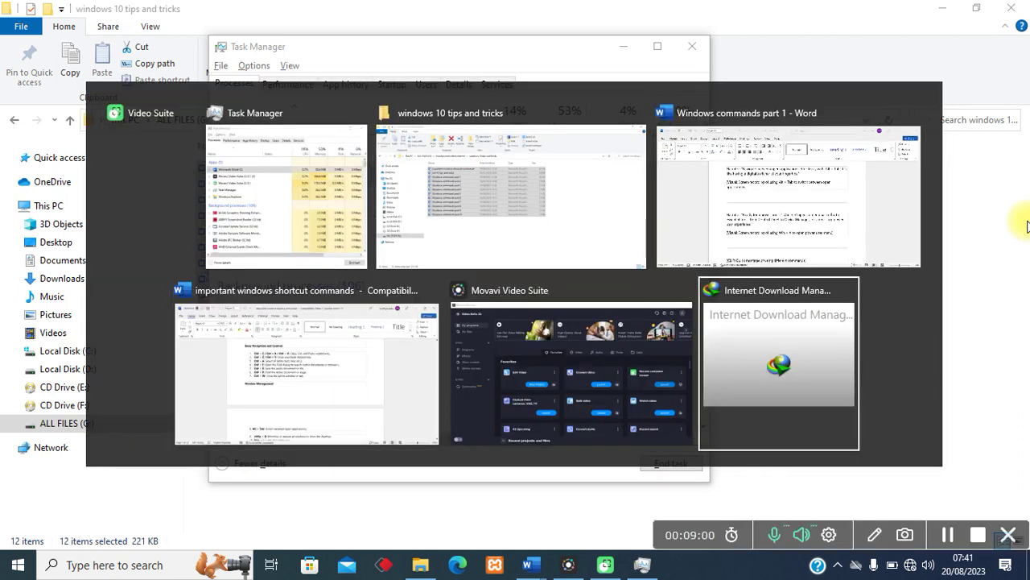
key(alt+Tab)
key(alt+Tab)
key(alt+Tab)
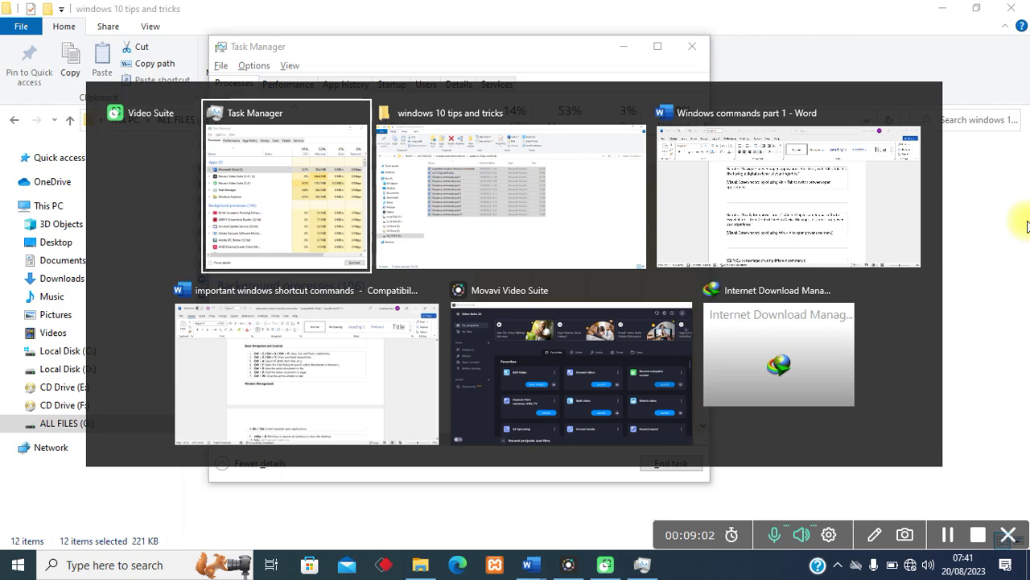
key(alt+Tab)
key(alt+Tab)
key(alt+Tab)
key(alt+Tab)
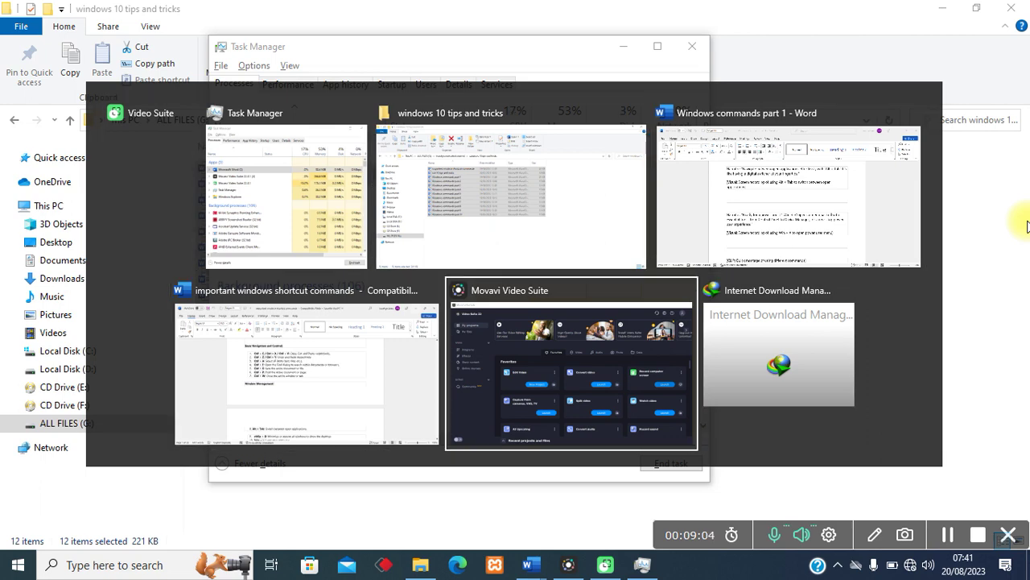
key(alt+Tab)
key(alt+Tab)
key(alt+Tab)
key(alt+Tab)
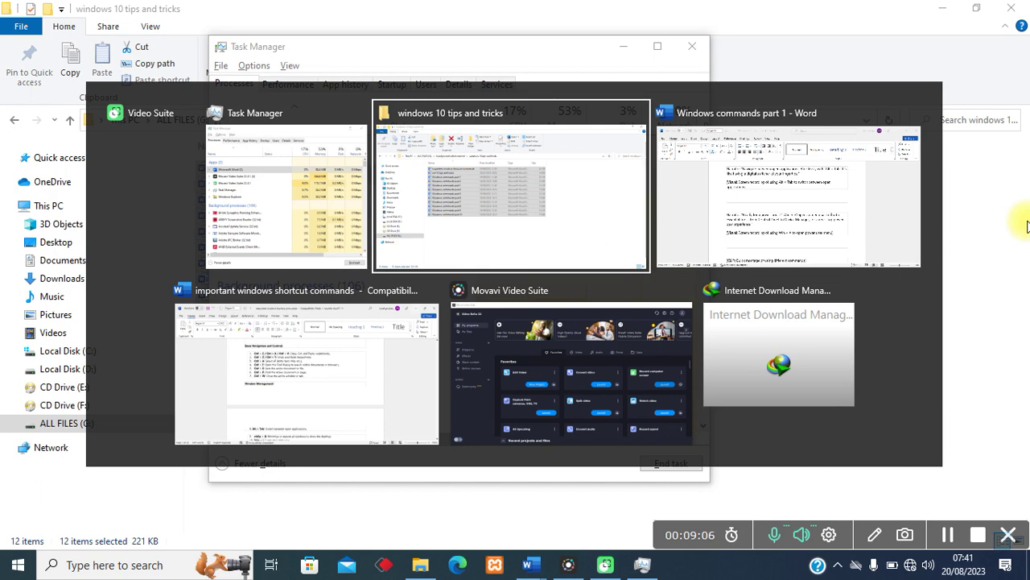
key(alt+Tab)
key(alt+Tab)
key(alt+Tab)
key(alt+Tab)
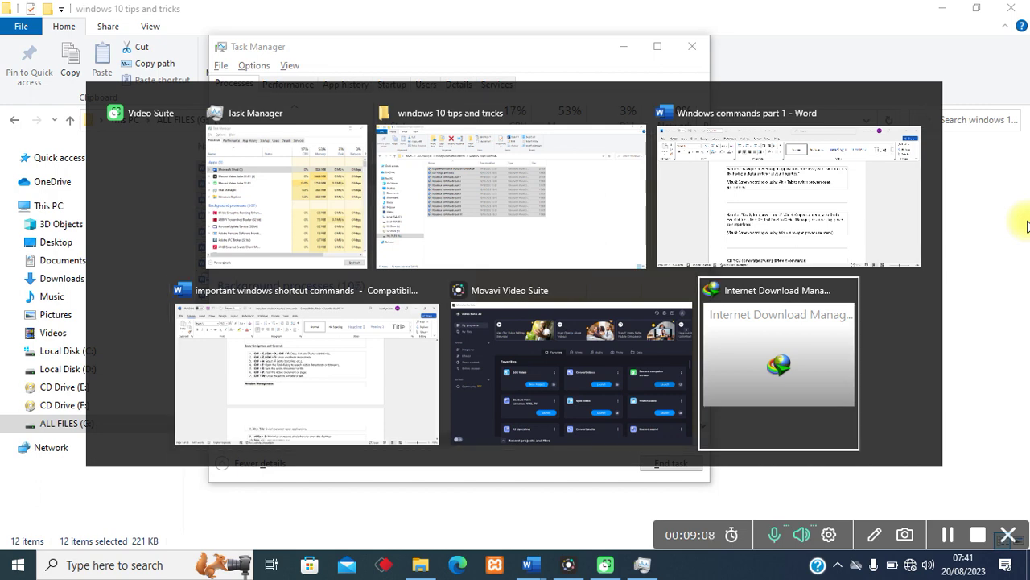
key(alt+Tab)
key(alt+Tab)
key(alt+Tab)
key(alt+Tab)
key(alt+Tab)
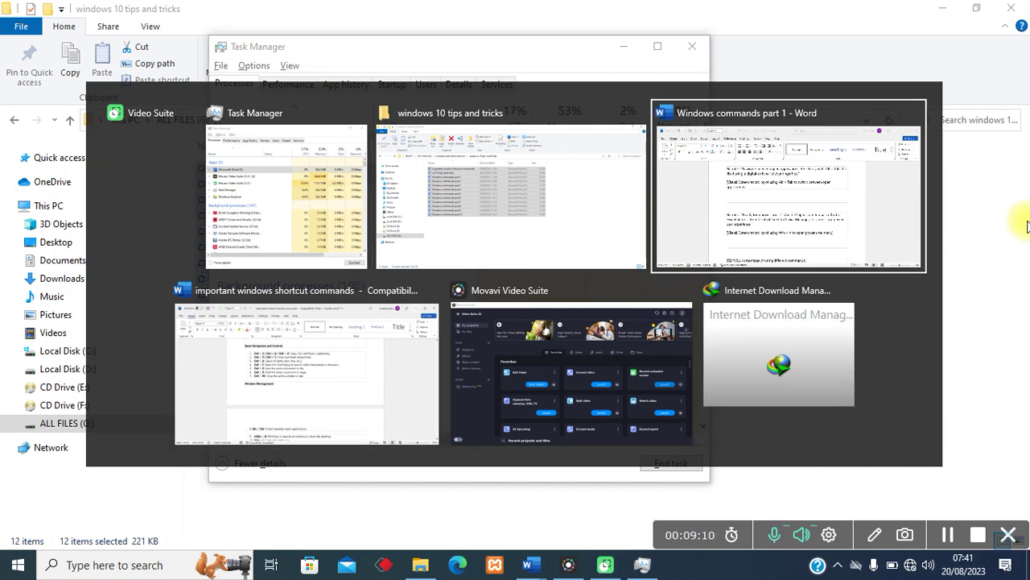
key(alt+Tab)
key(alt+Tab)
key(alt+Tab)
key(alt+Tab)
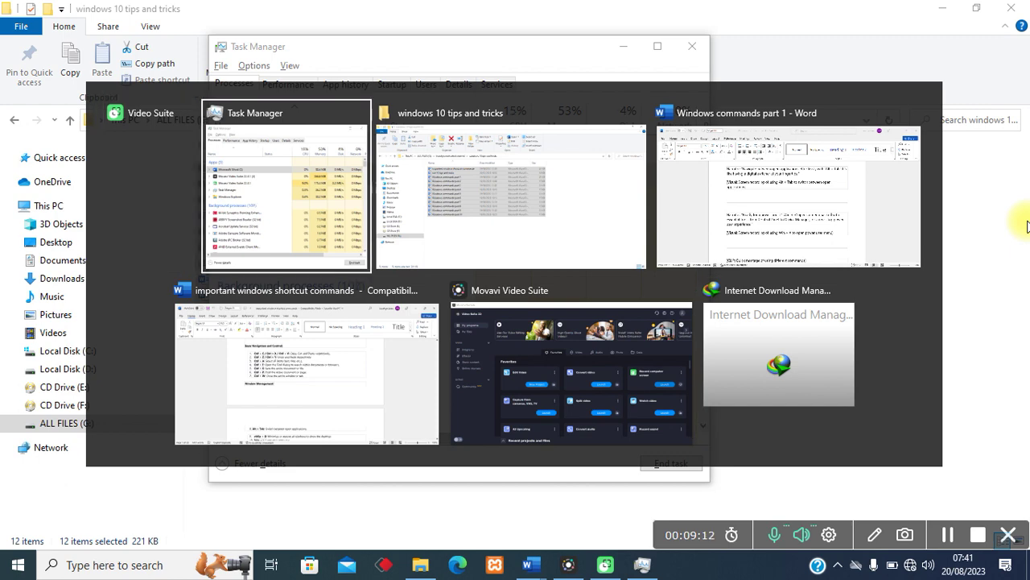
key(alt+Tab)
key(alt+Tab)
key(alt+Tab)
key(alt+Tab)
key(alt+Tab)
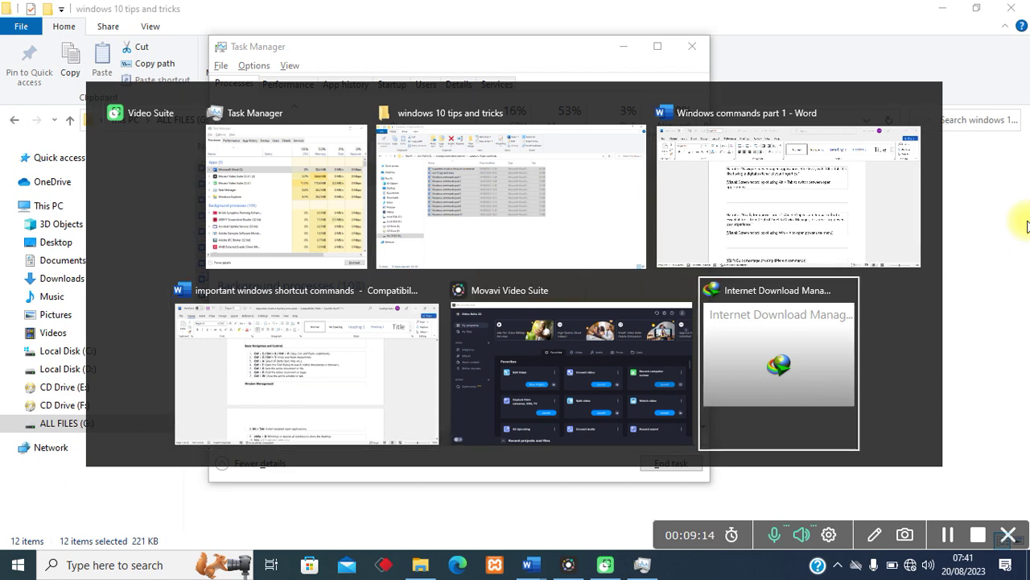
key(alt+Tab)
key(alt+Tab)
key(alt+Tab)
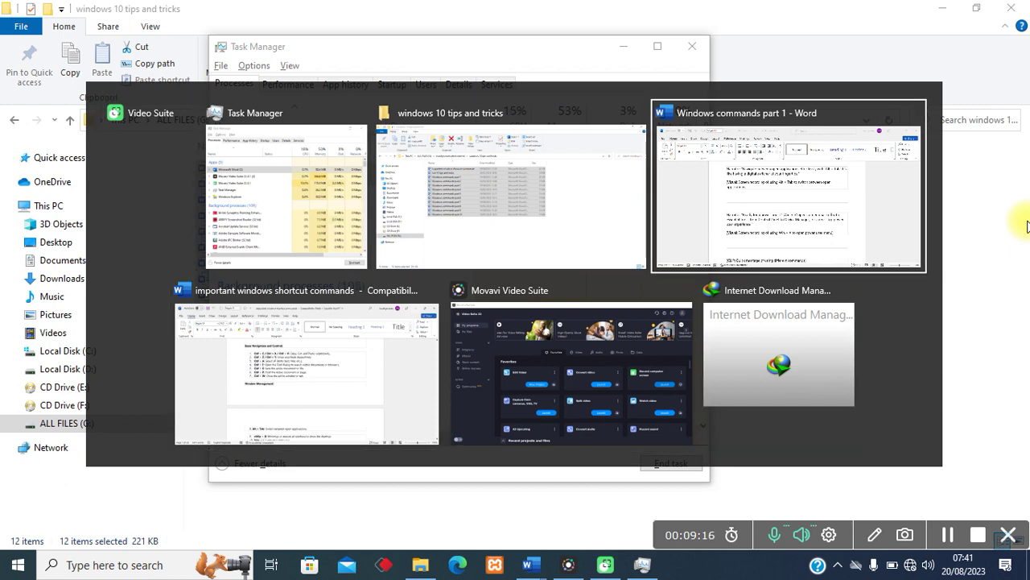
key(alt+Tab)
key(alt+Tab)
key(alt+Tab)
key(alt+Tab)
key(alt+Tab)
key(alt+Tab)
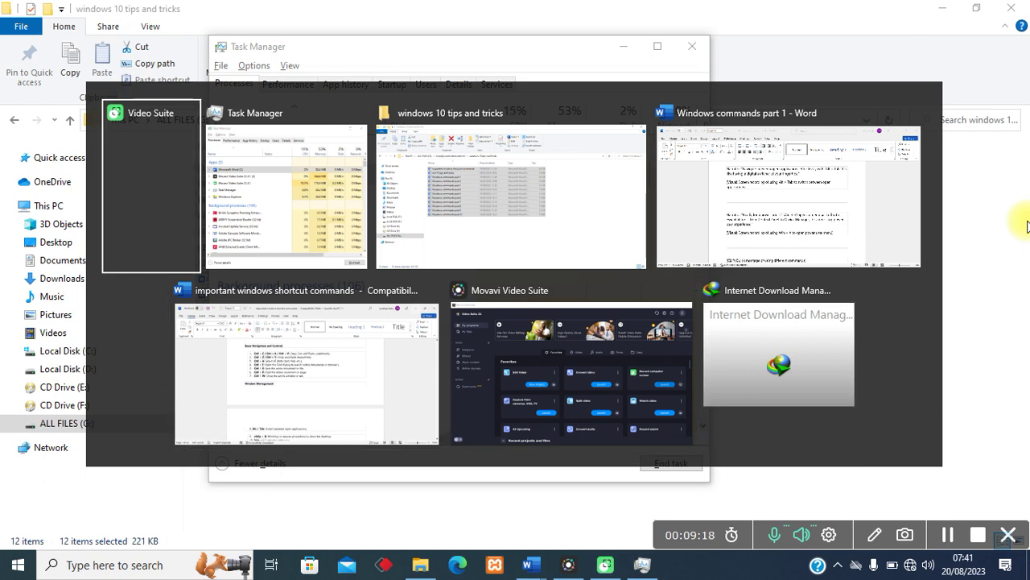
key(alt+Tab)
key(alt+Tab)
key(alt+Tab)
key(alt+Tab)
key(alt+Tab)
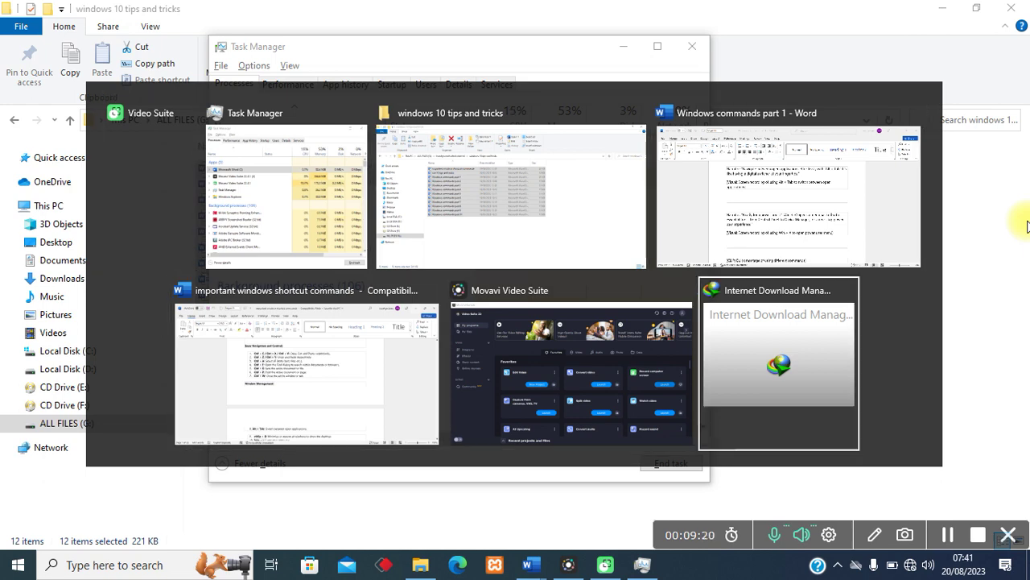
key(alt+Tab)
key(alt+Tab)
key(alt+Tab)
key(alt+Tab)
key(alt+Tab)
key(alt+Tab)
key(alt+Tab)
key(alt+Tab)
key(alt+Tab)
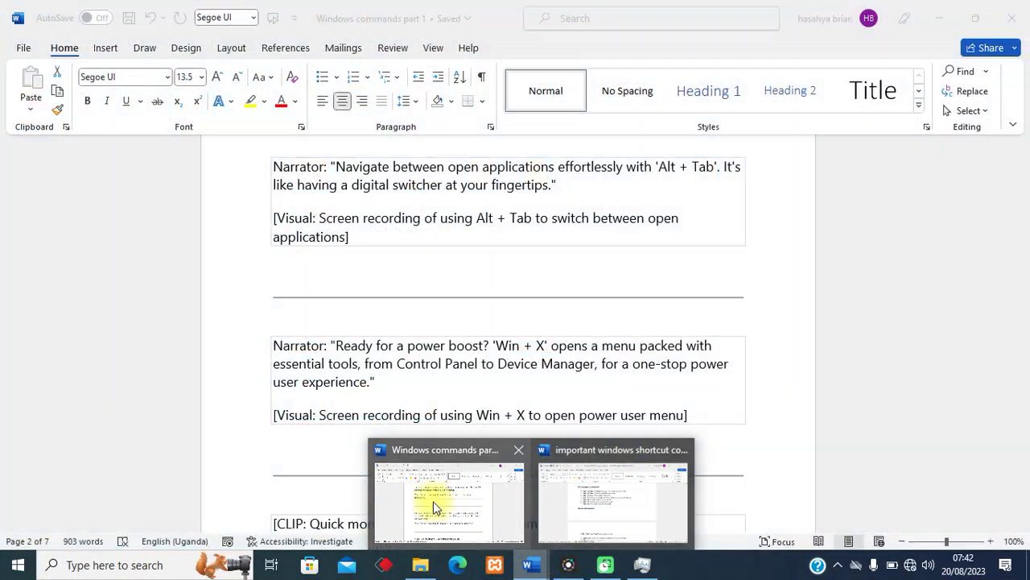
Step: Bring Windows commands part 1 forward at its Win + X section and close Task Manager
click(433, 507)
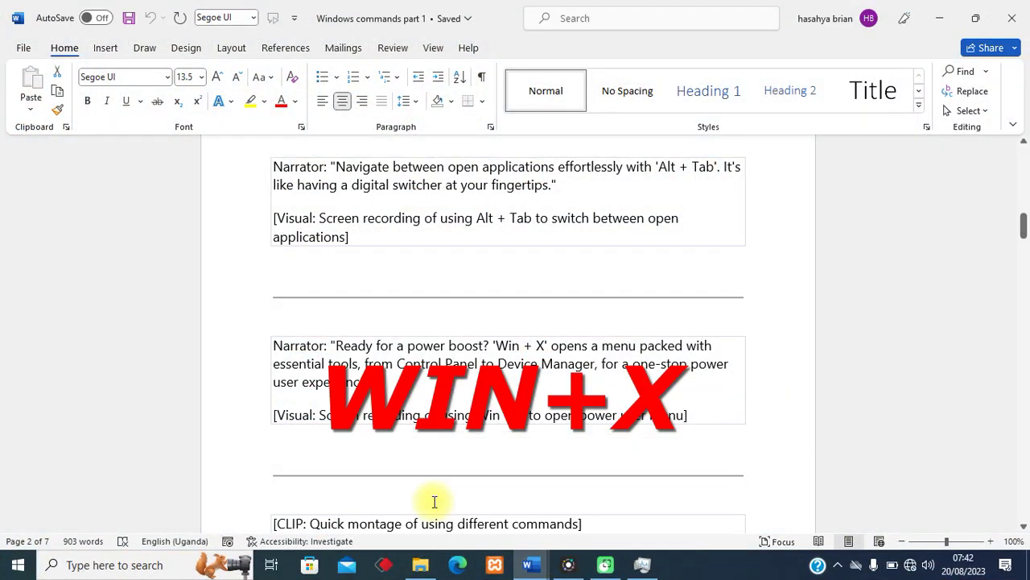
drag(1023, 226, 1025, 244)
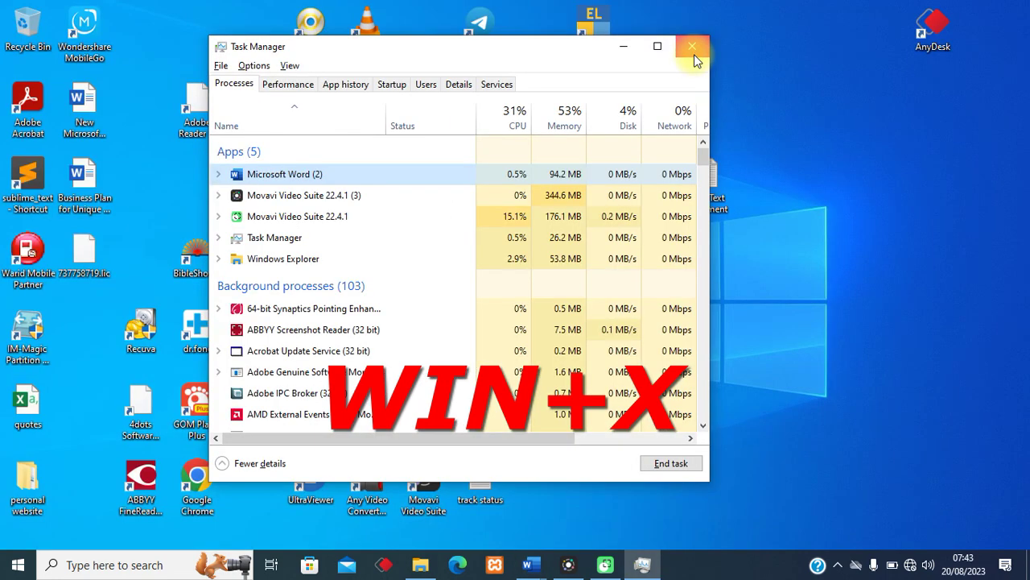
click(694, 51)
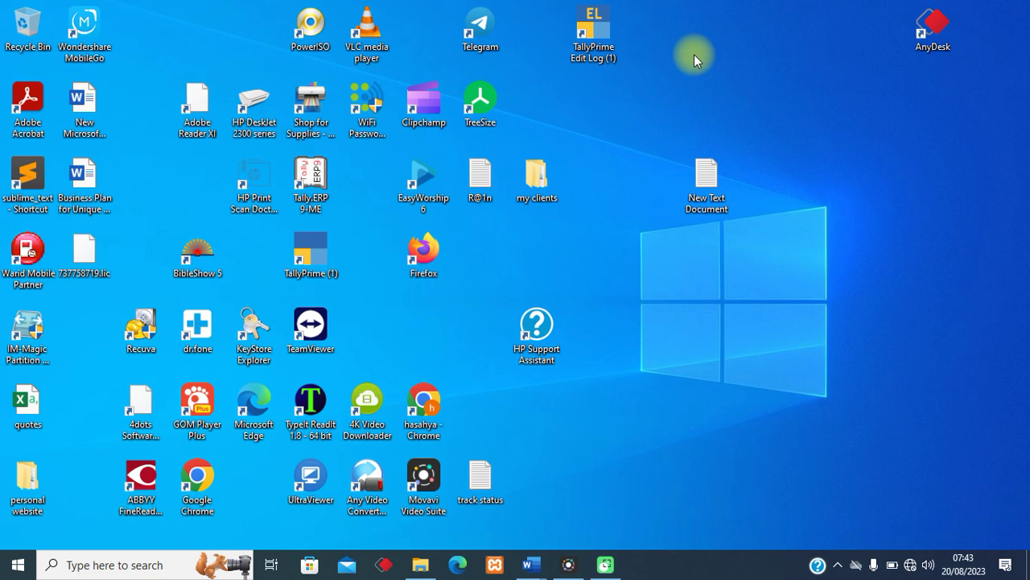
Step: Show the Win+X quick-link menu of system tools from the desktop
key(super+x)
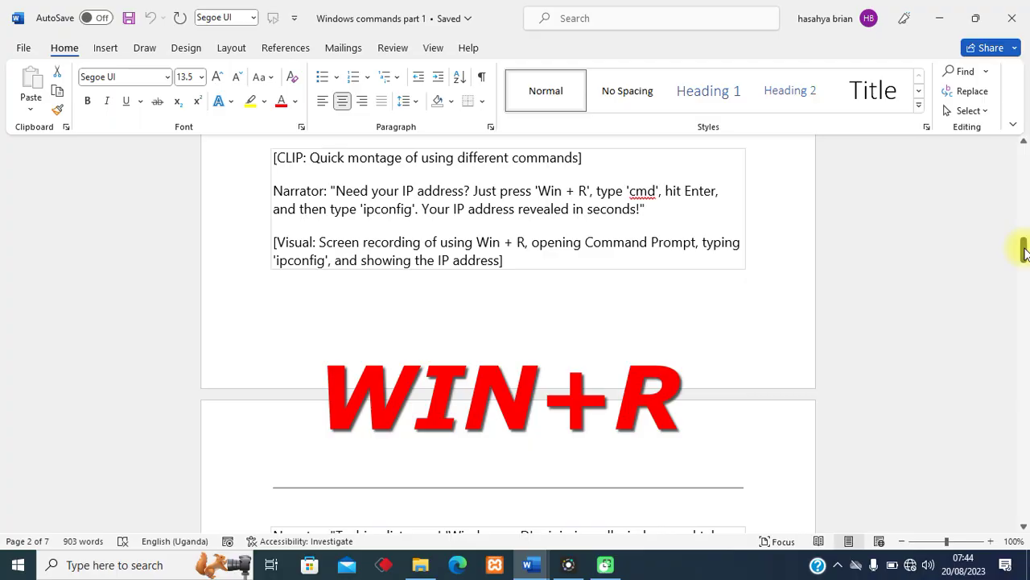
Step: Launch Command Prompt by entering cmd in the Win+R Run box
key(super+r)
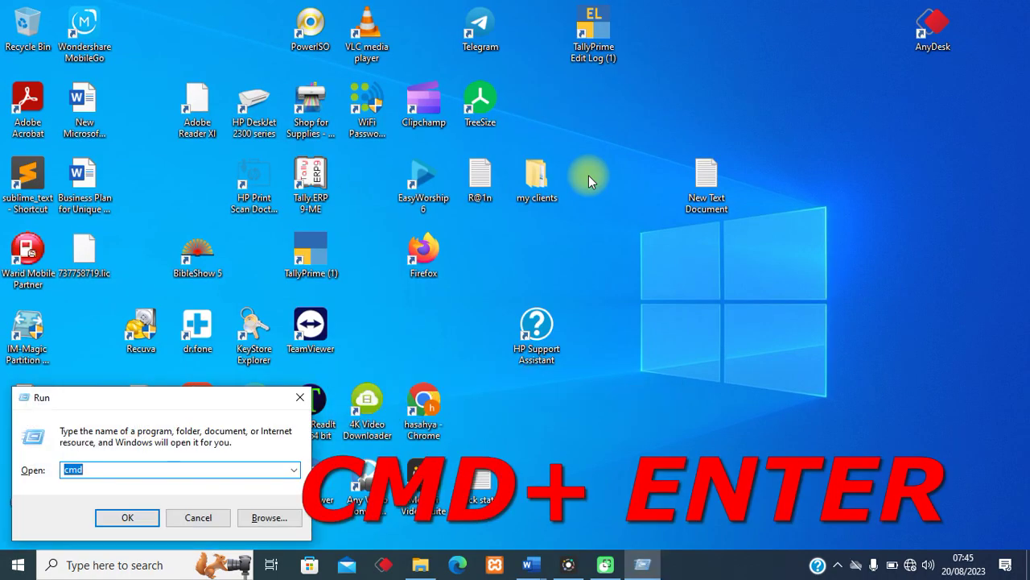
text(cmd)
key(Return)
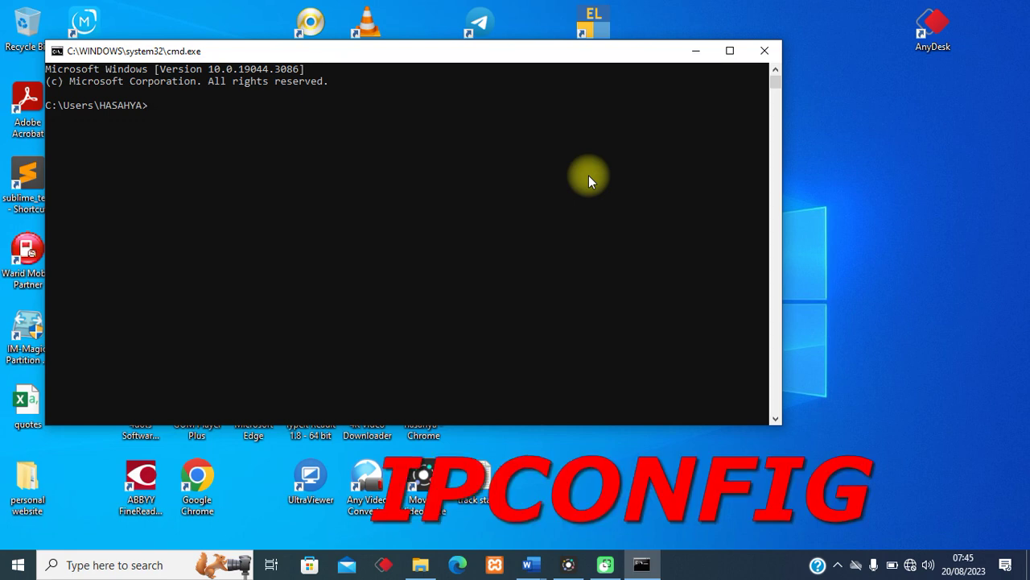
Step: Run ipconfig in Command Prompt and bring the start of its output into view
text(ipconfig)
key(Return)
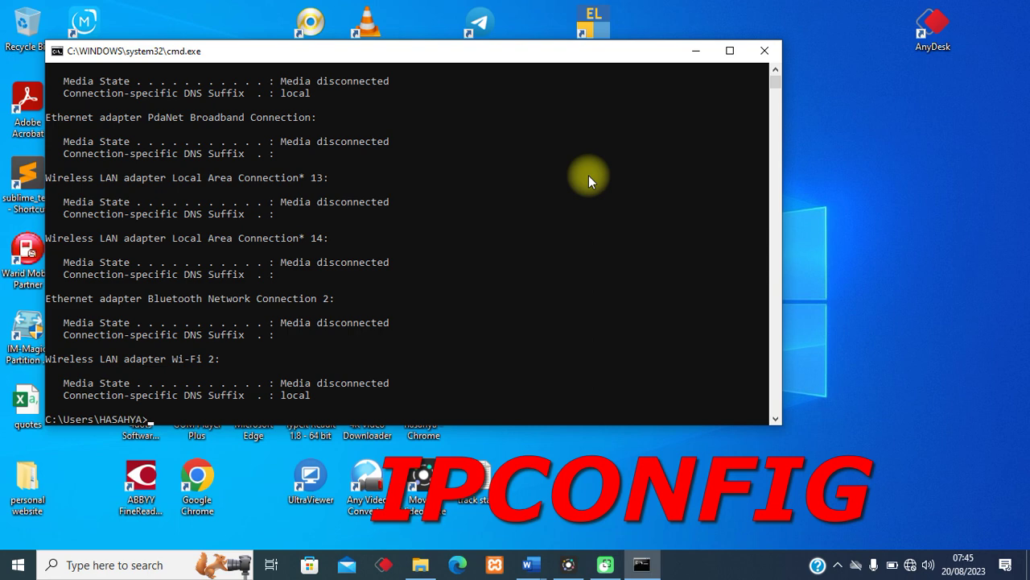
click(775, 71)
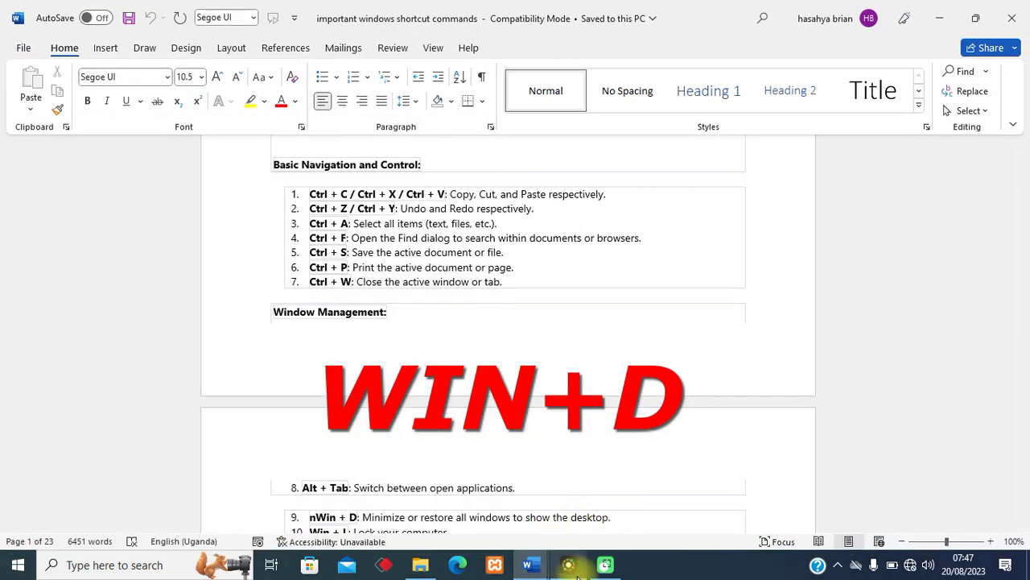
Step: Minimize the Movavi Video Suite window and reveal the desktop with Win+D
click(574, 572)
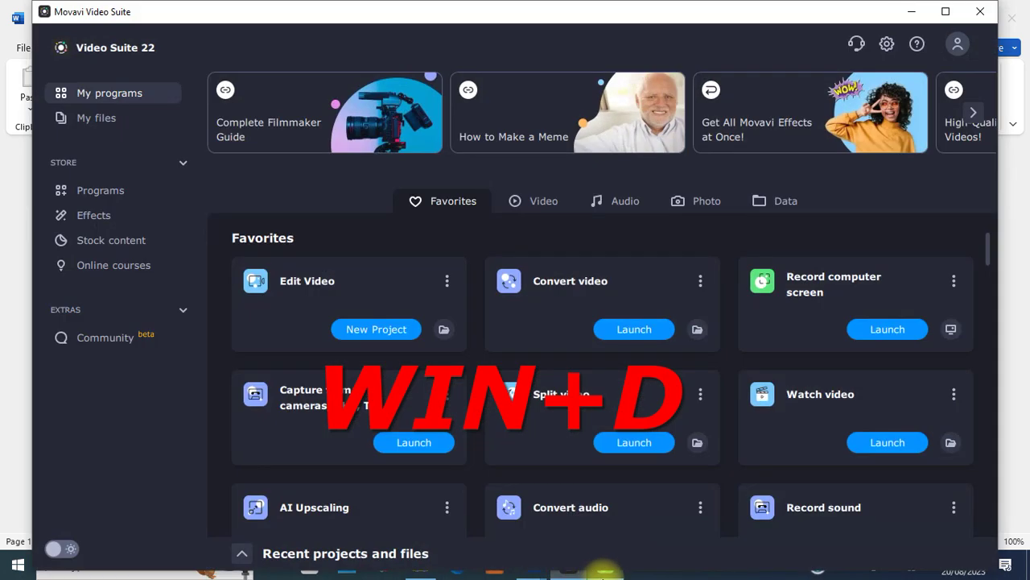
click(605, 571)
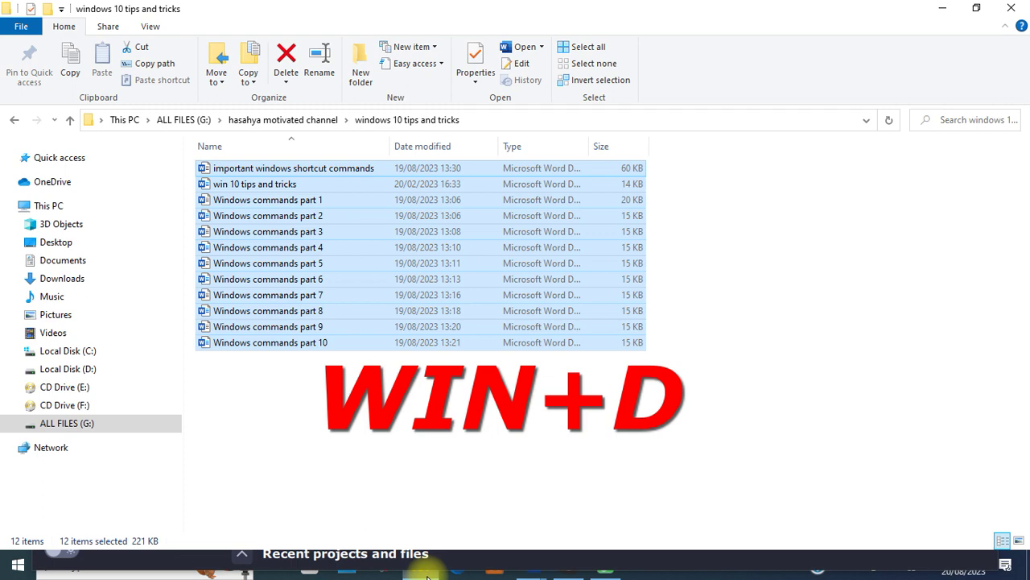
key(super+d)
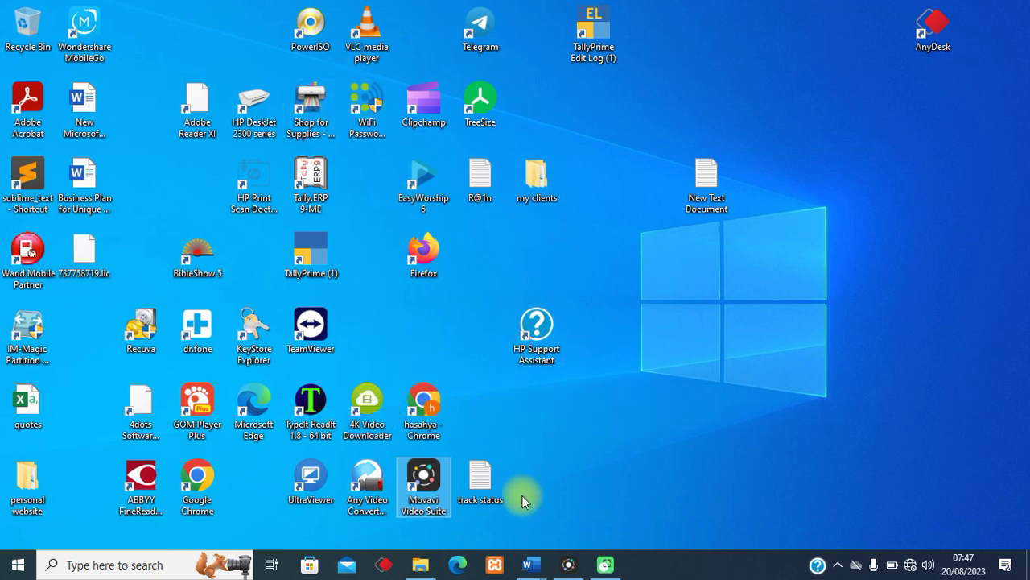
Step: Restore the Windows commands part 1 document from the Word taskbar thumbnail
mouse_move(529, 564)
mouse_move(549, 528)
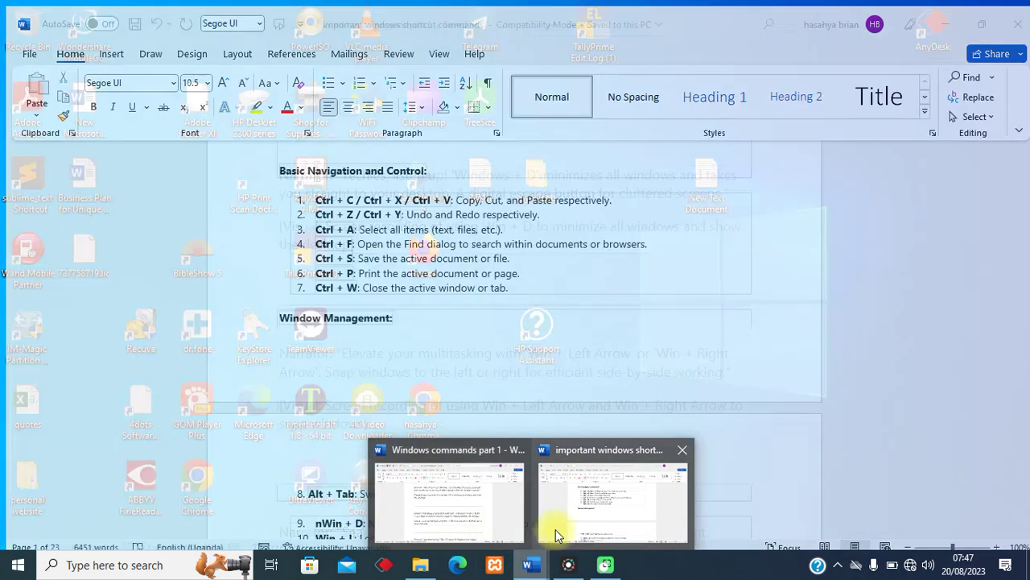
click(439, 507)
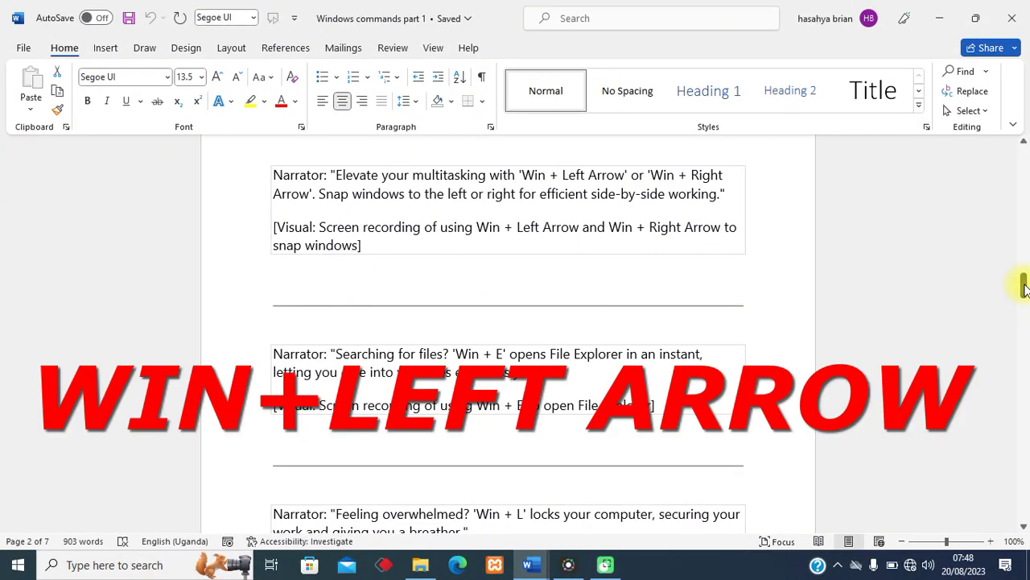
Step: Minimize Word, restore the important windows shortcut commands document, and bring forward the windows 10 tips and tricks folder
click(940, 16)
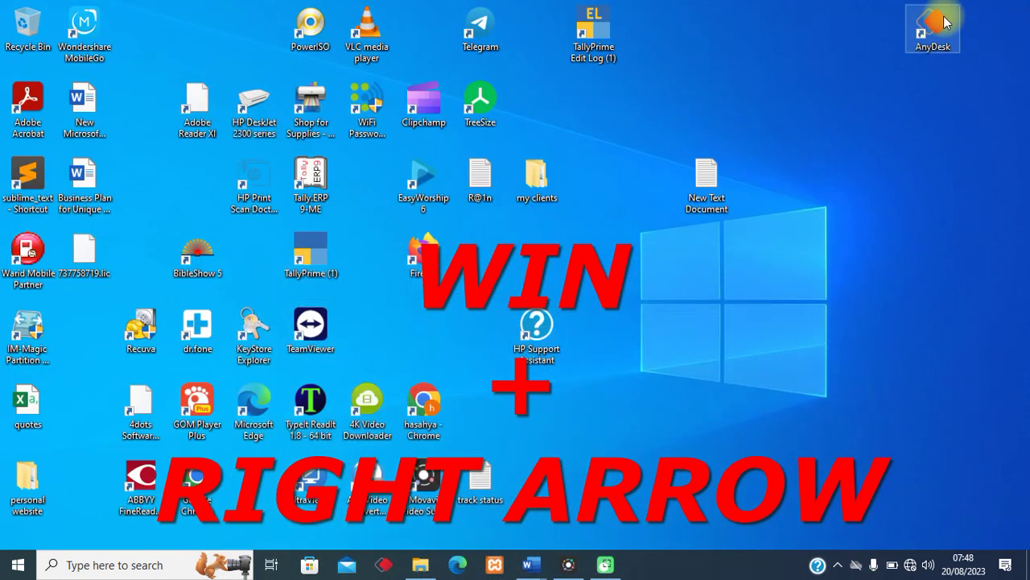
mouse_move(529, 563)
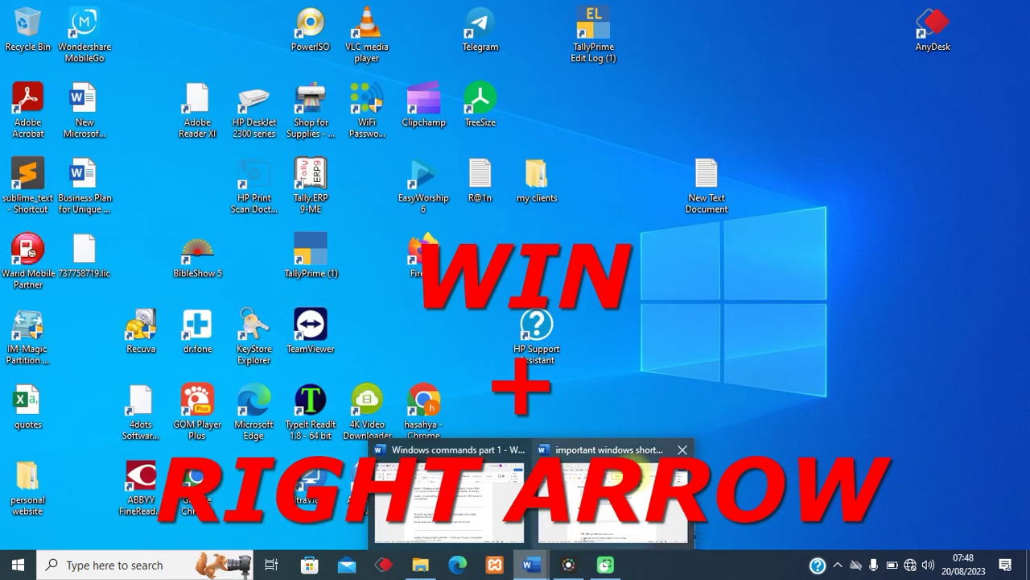
click(630, 507)
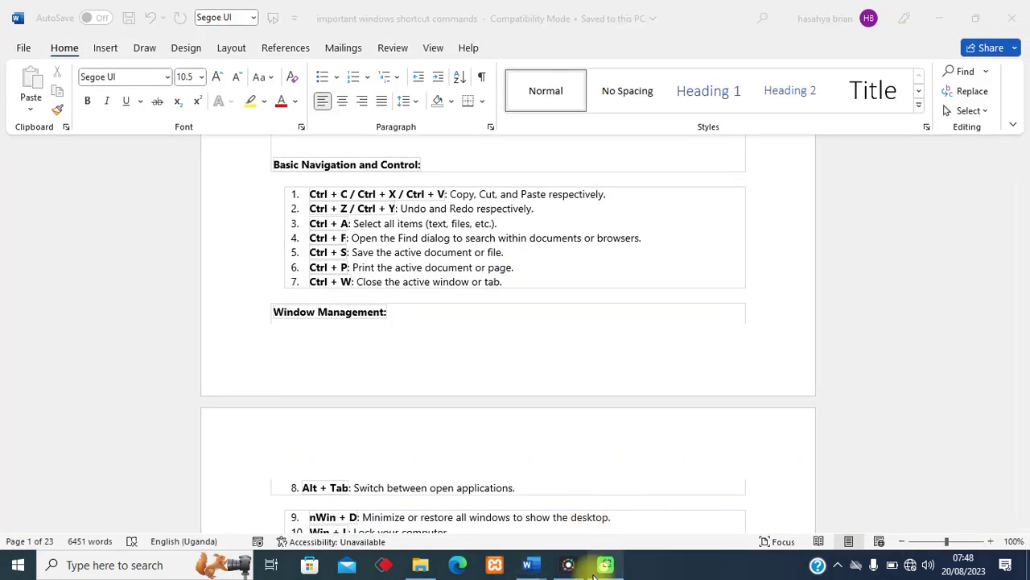
click(421, 565)
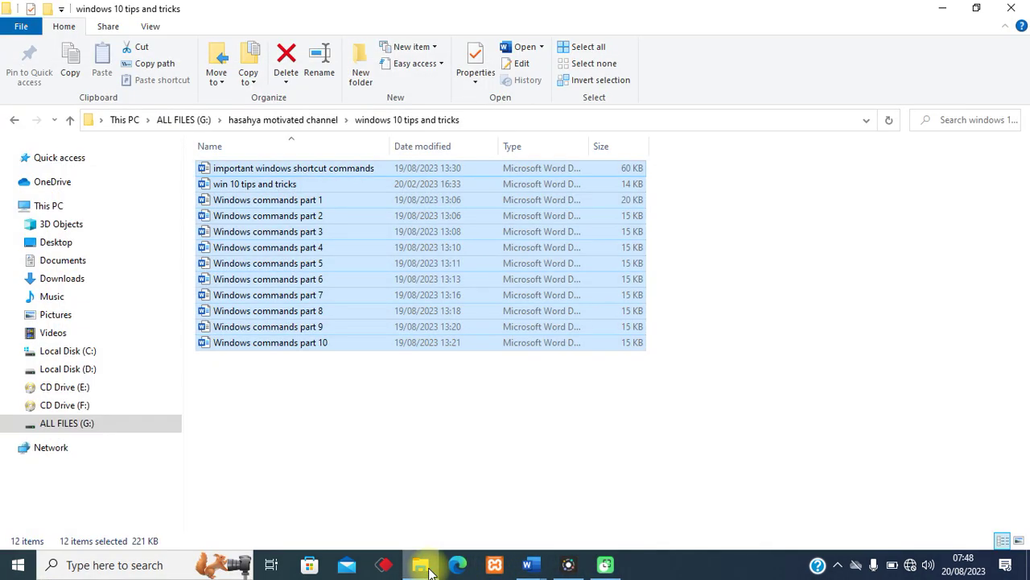
Step: Cycle the folder window through Win+Left snap positions, then snap it to the right half
key(super+Left)
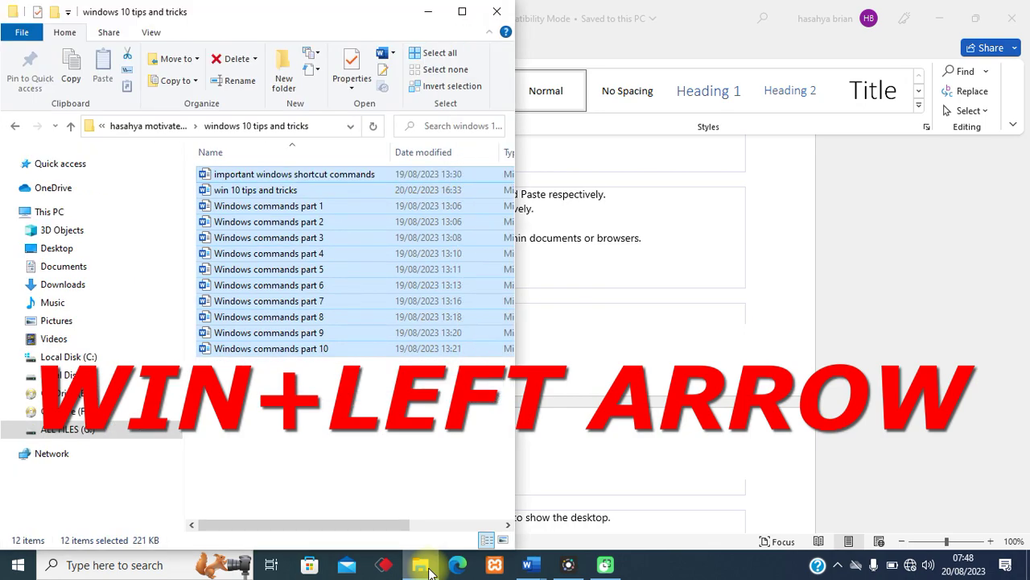
key(super+Left)
key(super+Left)
key(super+Left)
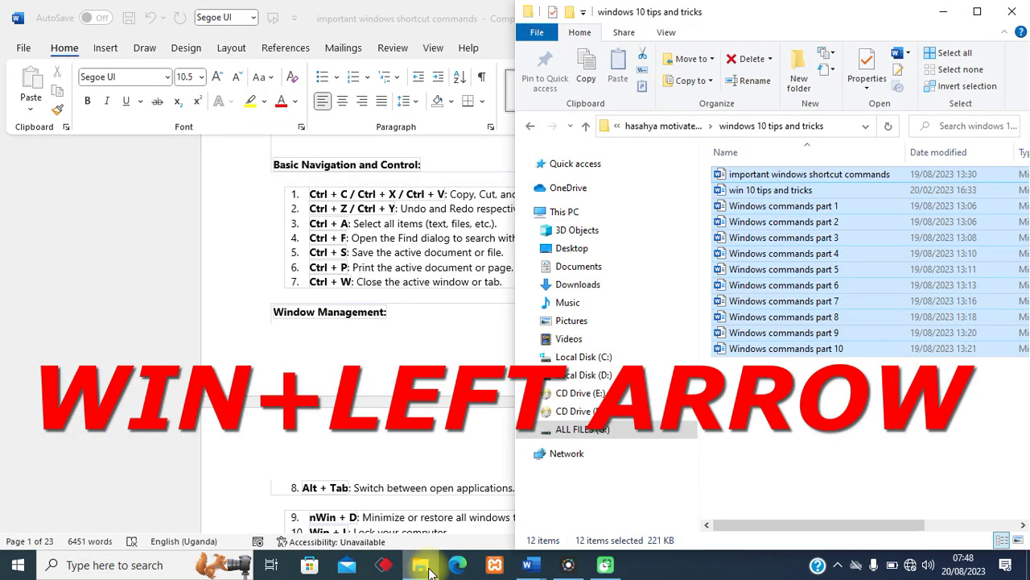
key(super+Left)
key(super+Left)
key(super+Left)
key(super+Left)
key(super+Left)
key(super+Left)
key(super+Left)
key(super+Left)
key(super+Left)
key(super+Left)
key(super+Left)
key(super+Left)
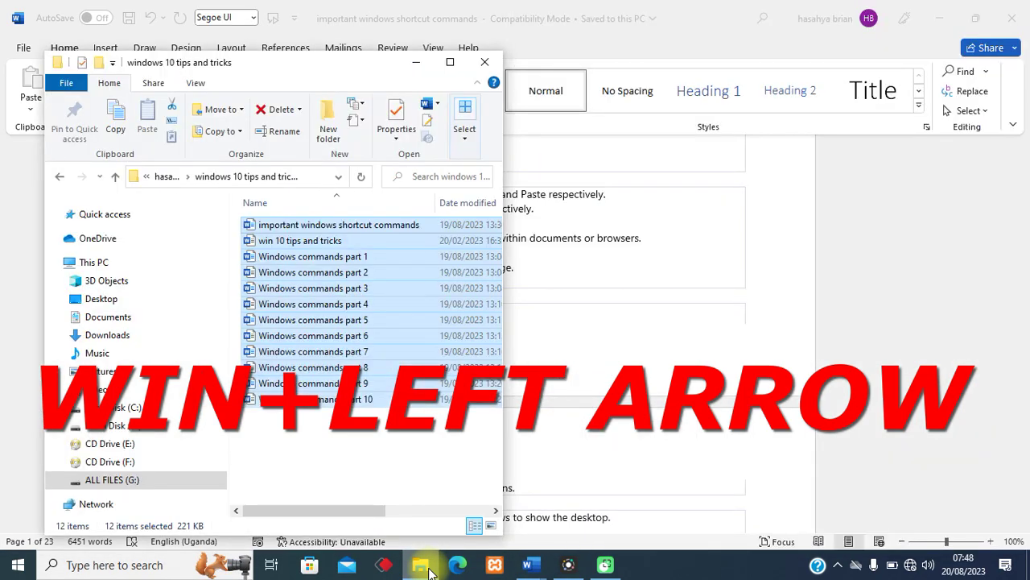
key(super+Left)
key(super+Left)
key(super+Left)
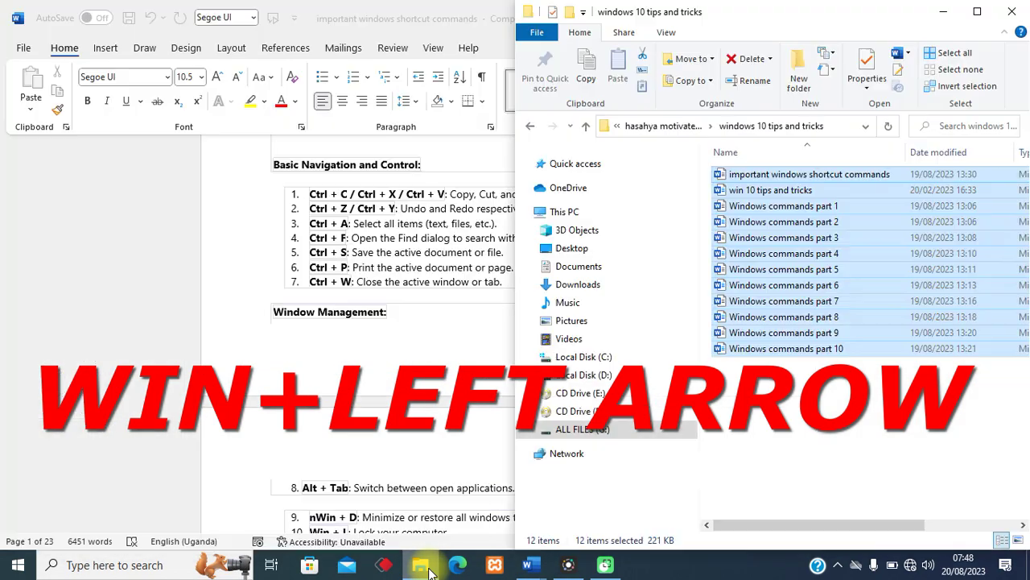
key(super+Left)
key(super+Left)
key(super+Left)
key(super+Left)
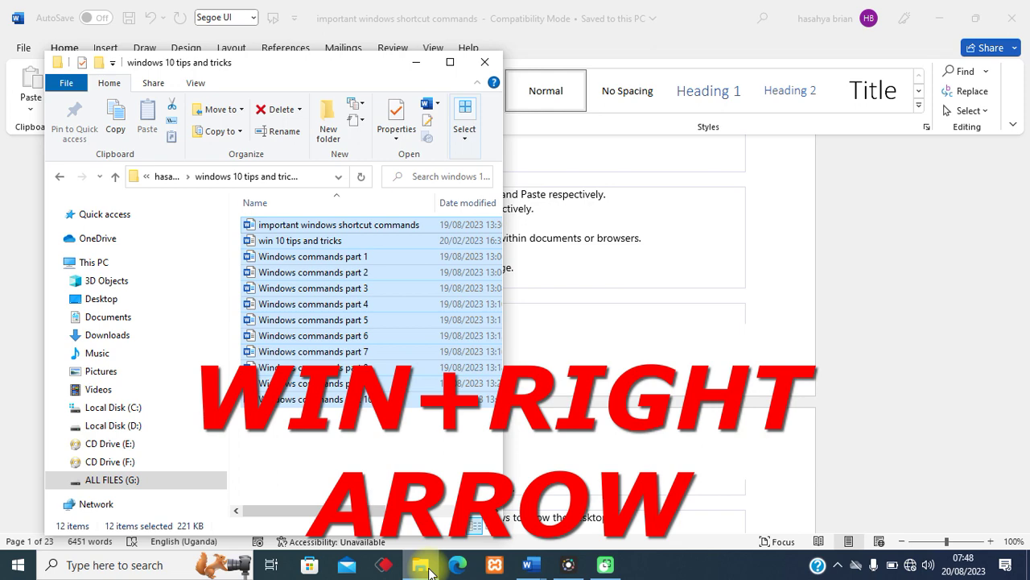
key(super+Right)
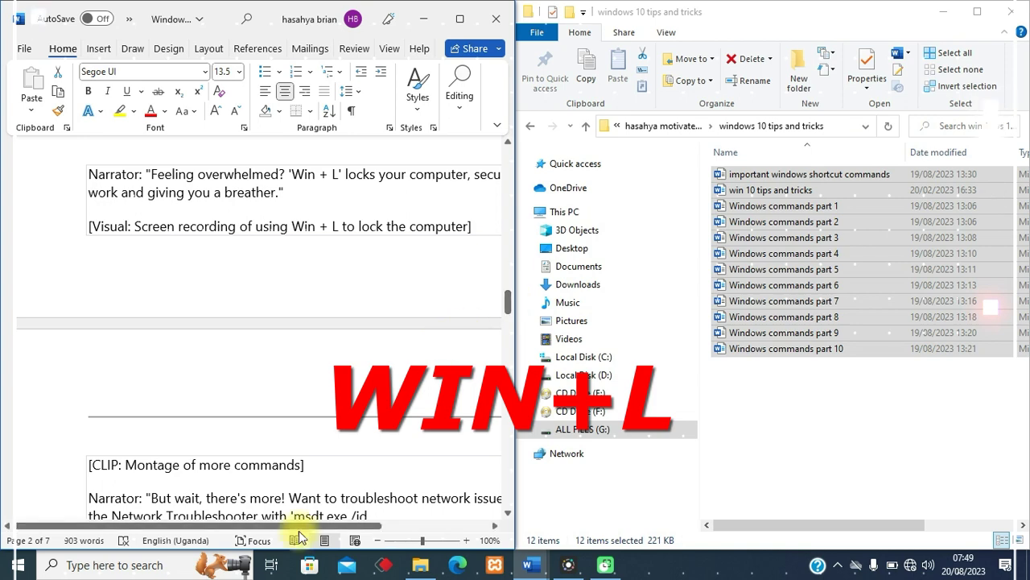
Step: Scroll through the Windows commands part 1 document and maximize the Word window
drag(279, 523, 231, 518)
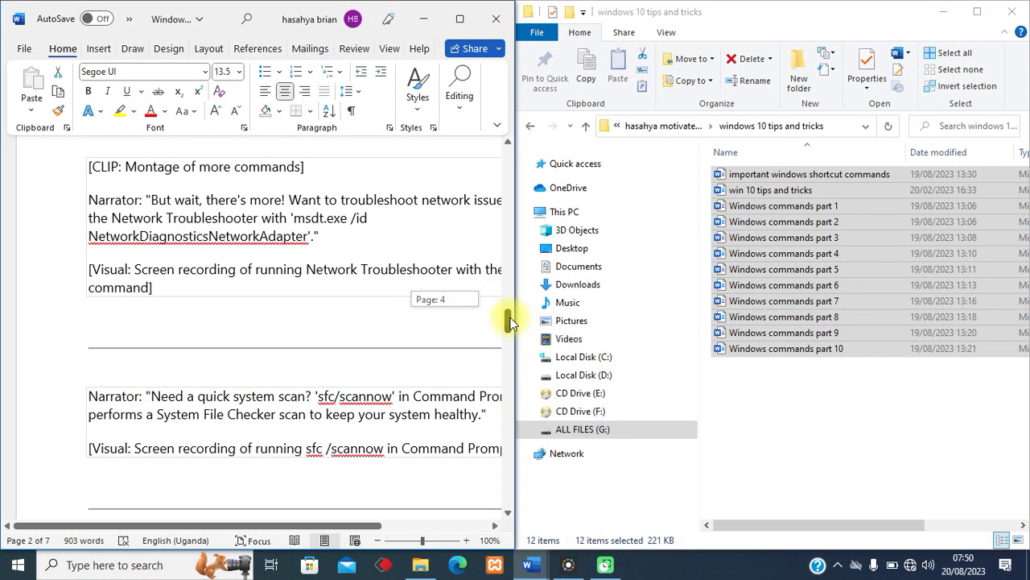
drag(509, 320, 517, 363)
click(472, 23)
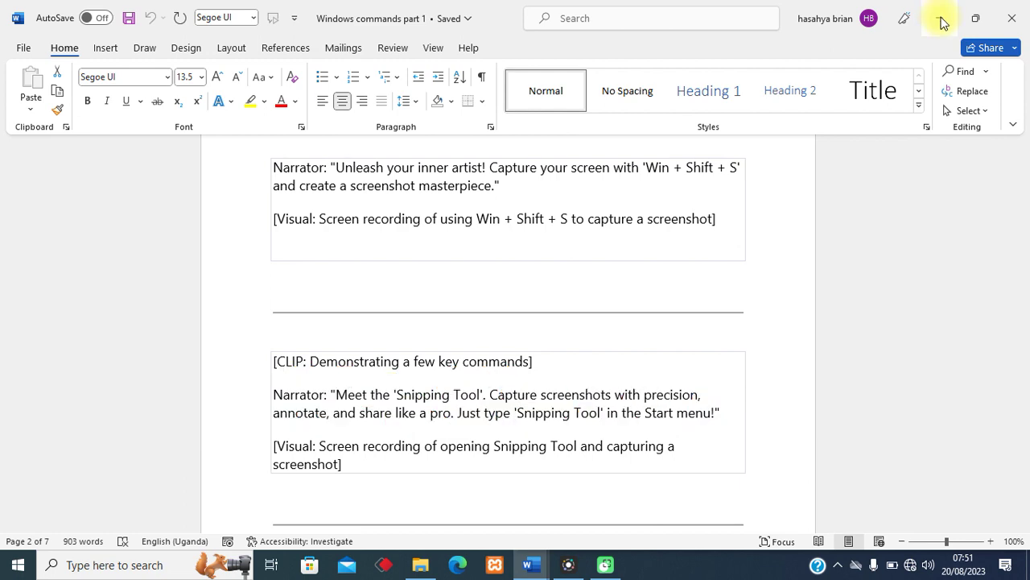
Step: Minimize Word, maximize the folder, switch to the shortcut commands document, and start a Win+Shift+S snip
click(940, 18)
click(977, 16)
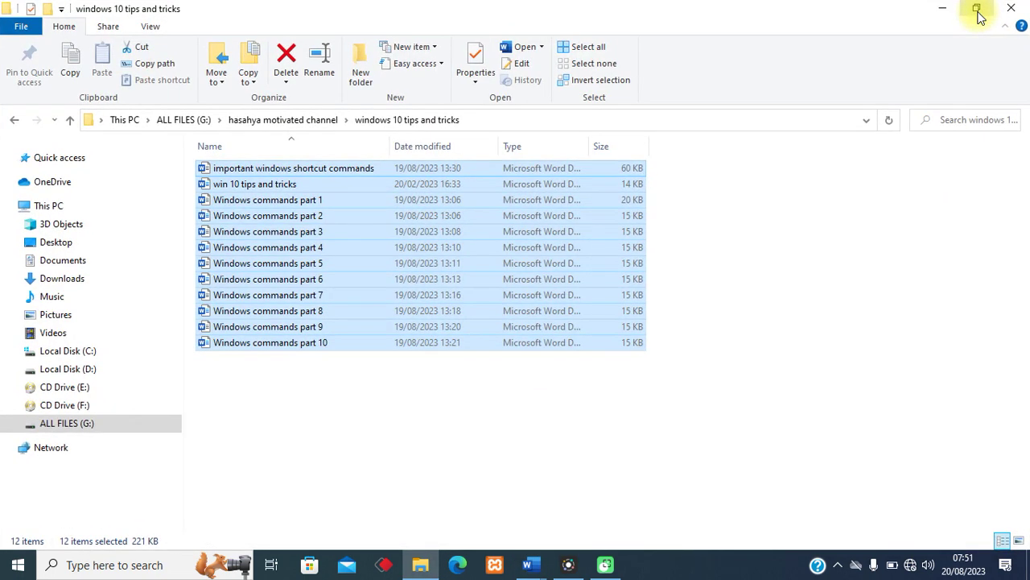
key(alt+Tab)
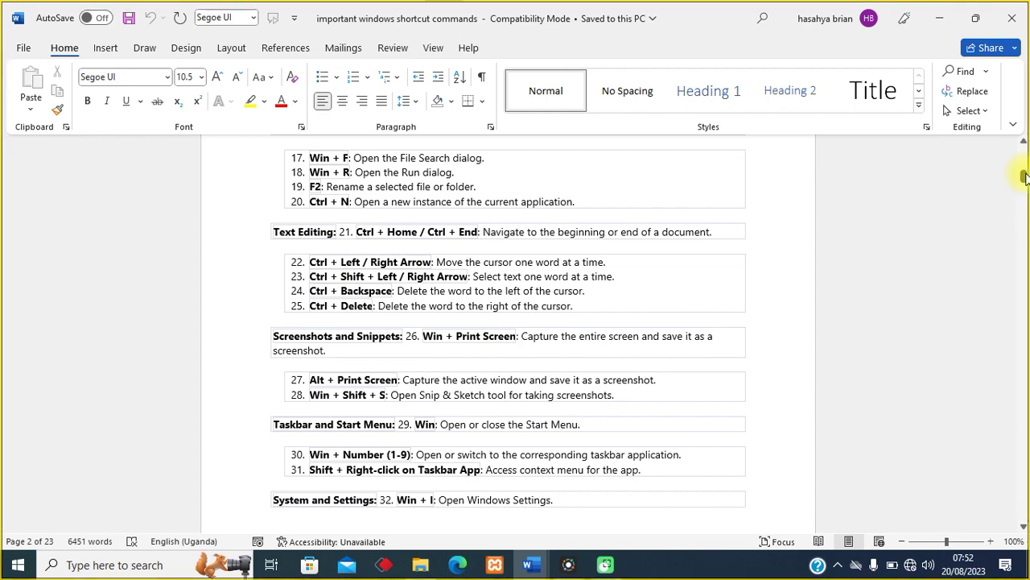
key(super+shift+s)
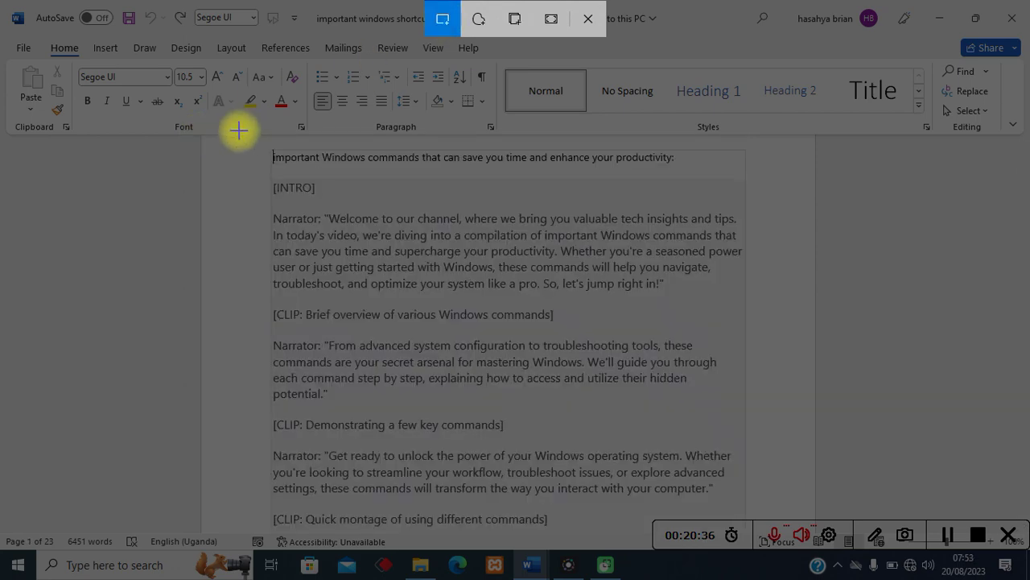
Step: Capture a rectangular area of the Word document and scroll the script
drag(206, 137, 786, 405)
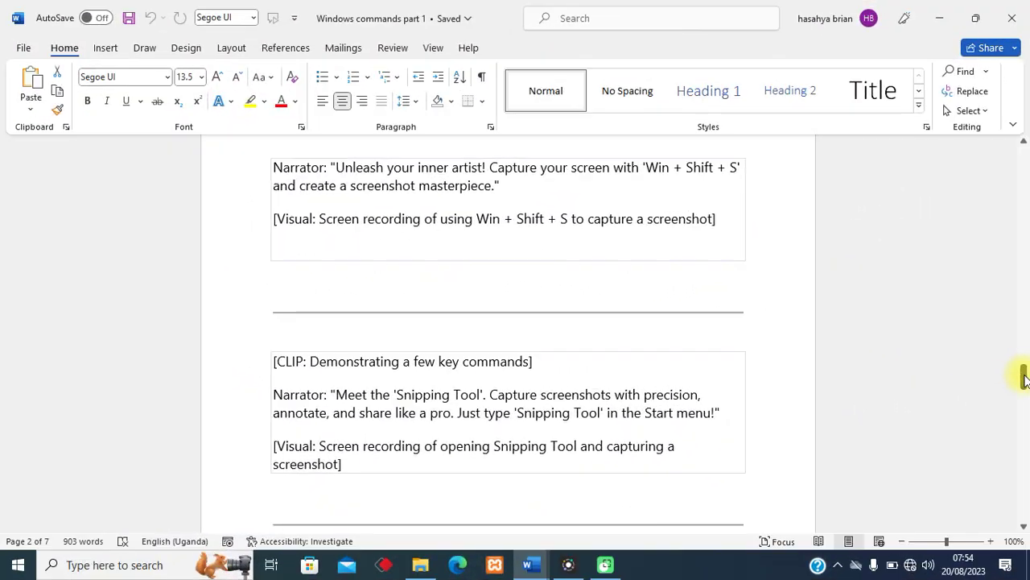
drag(1019, 373, 1024, 390)
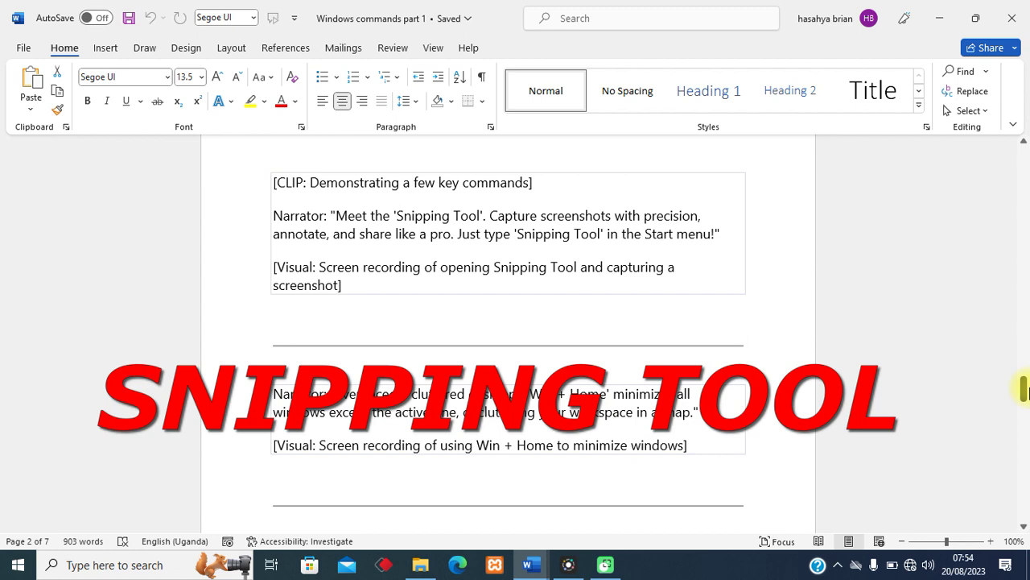
Step: Search Windows for 'snip' and launch the Snipping Tool app
click(117, 564)
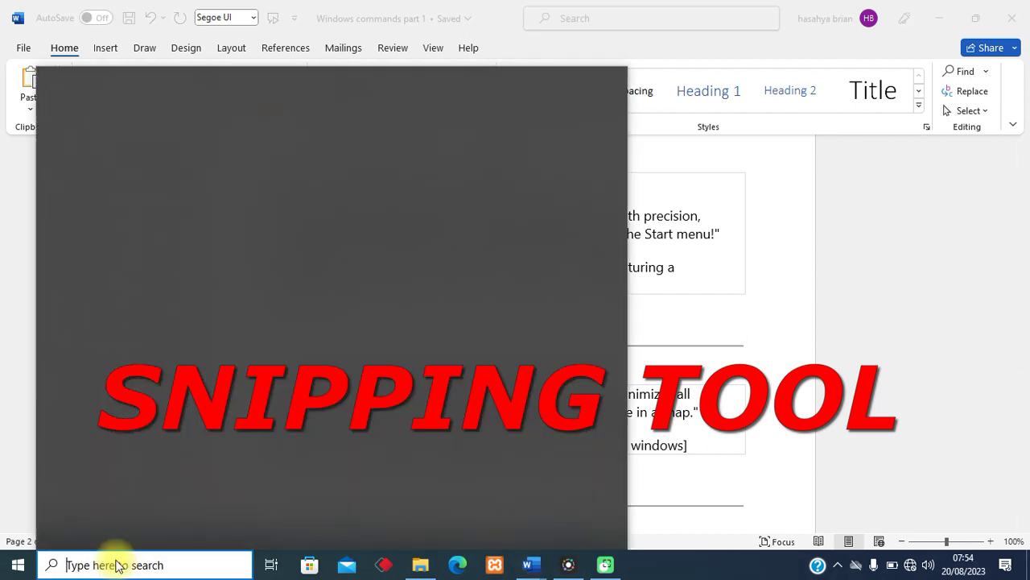
text(snip)
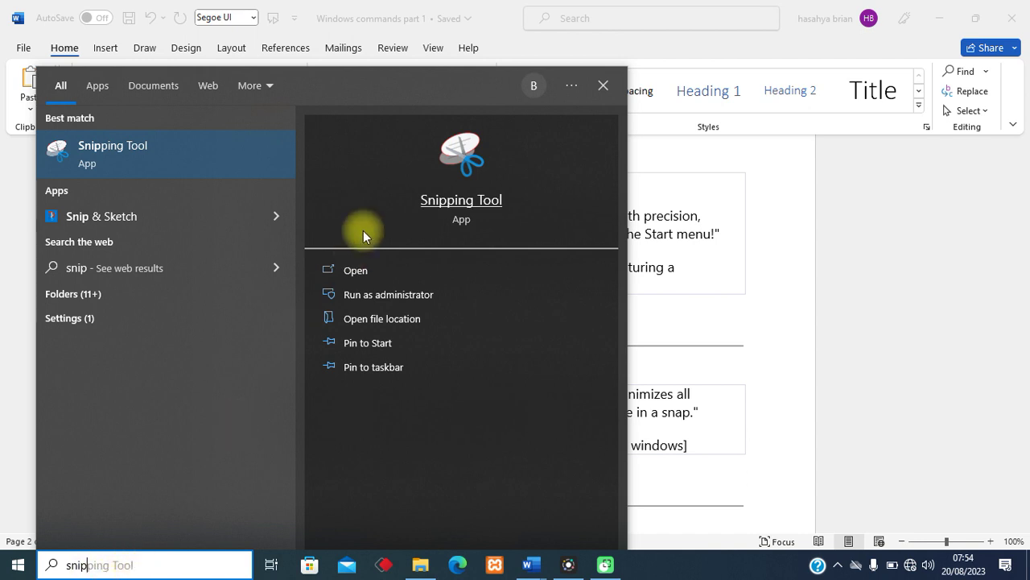
click(470, 192)
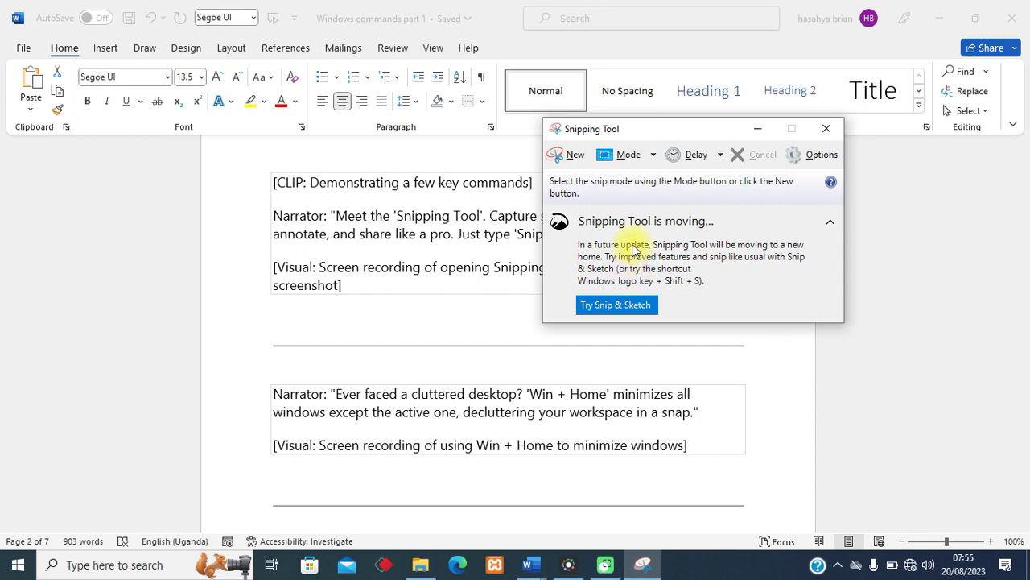
Step: Snip the area around the Snipping Tool paragraph, view the snip modes, and cancel Save As
click(573, 157)
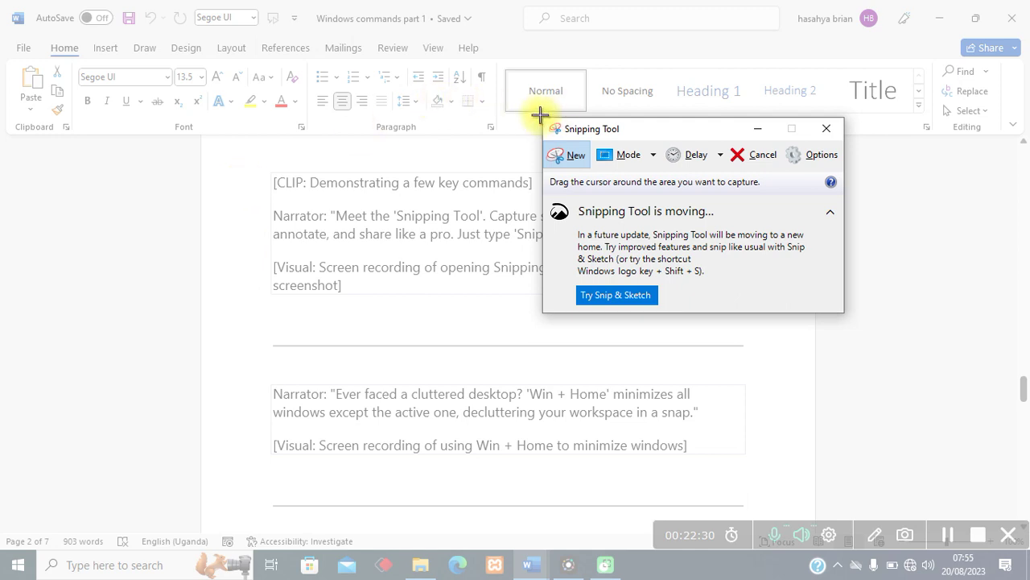
drag(530, 113, 814, 348)
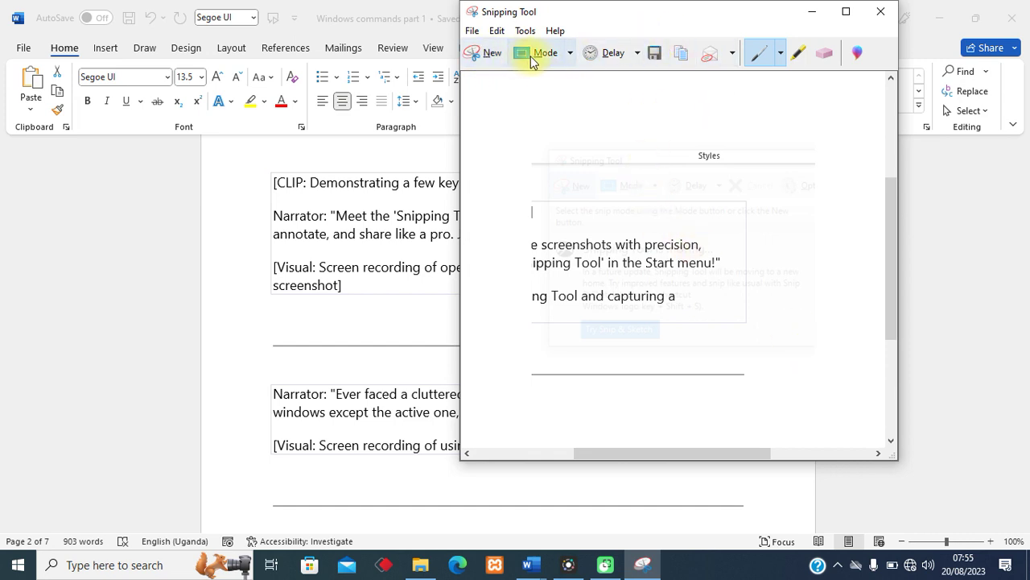
click(570, 54)
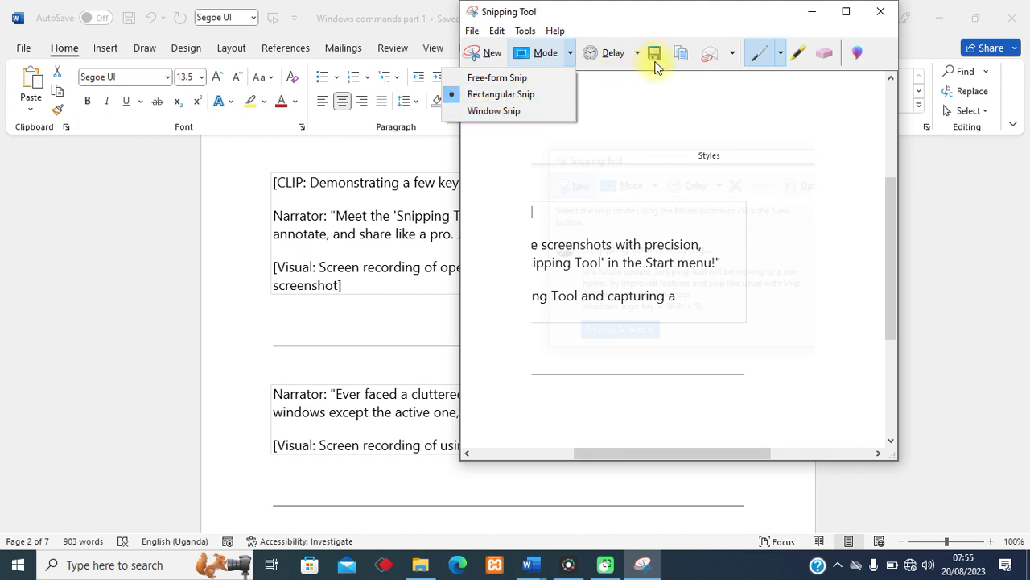
click(653, 27)
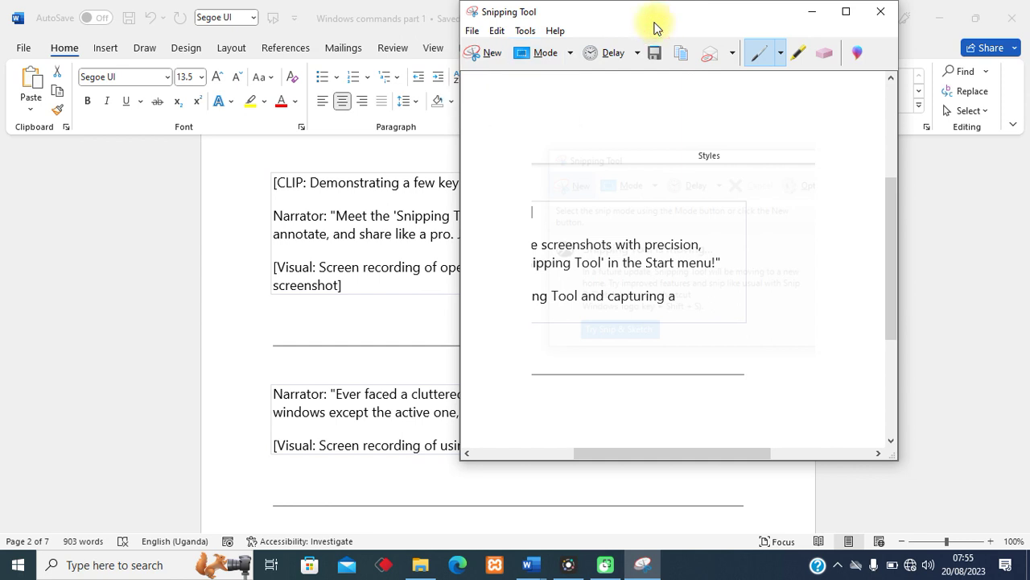
click(655, 52)
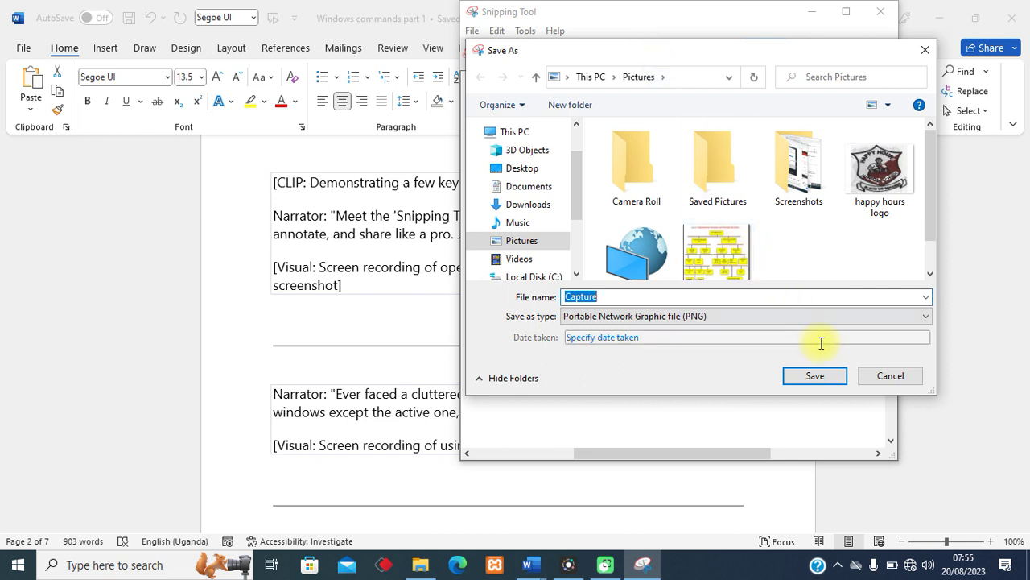
click(892, 376)
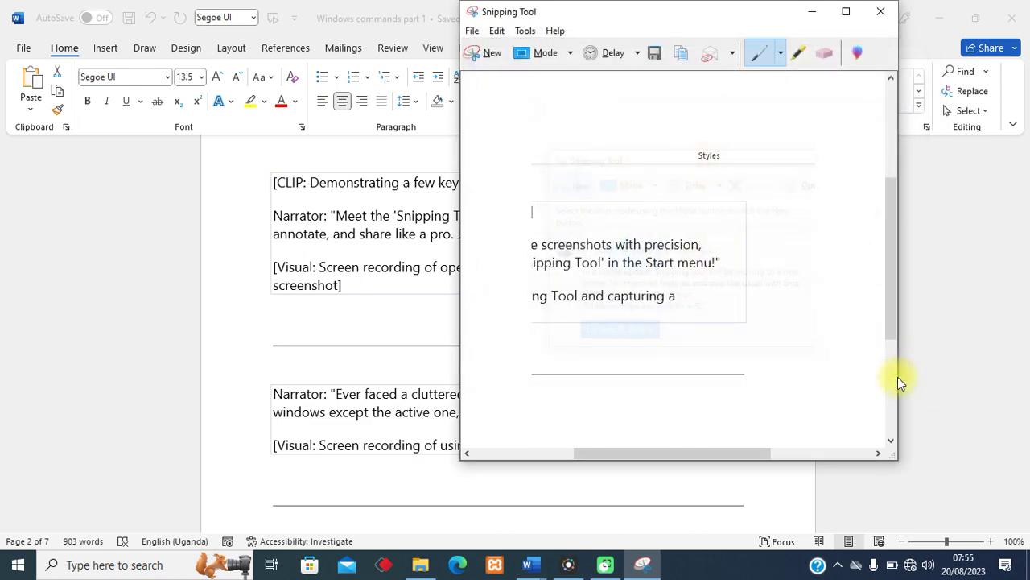
Step: Close Snipping Tool without saving the snip
click(884, 24)
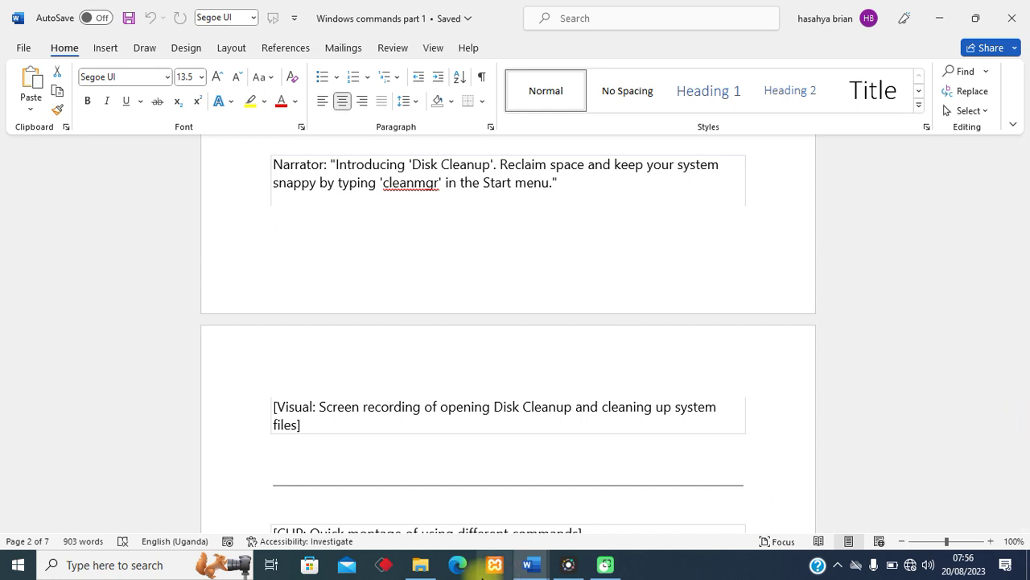
Step: Search 'cleanmgr', open Disk Cleanup, and confirm cleaning the C: drive
click(103, 565)
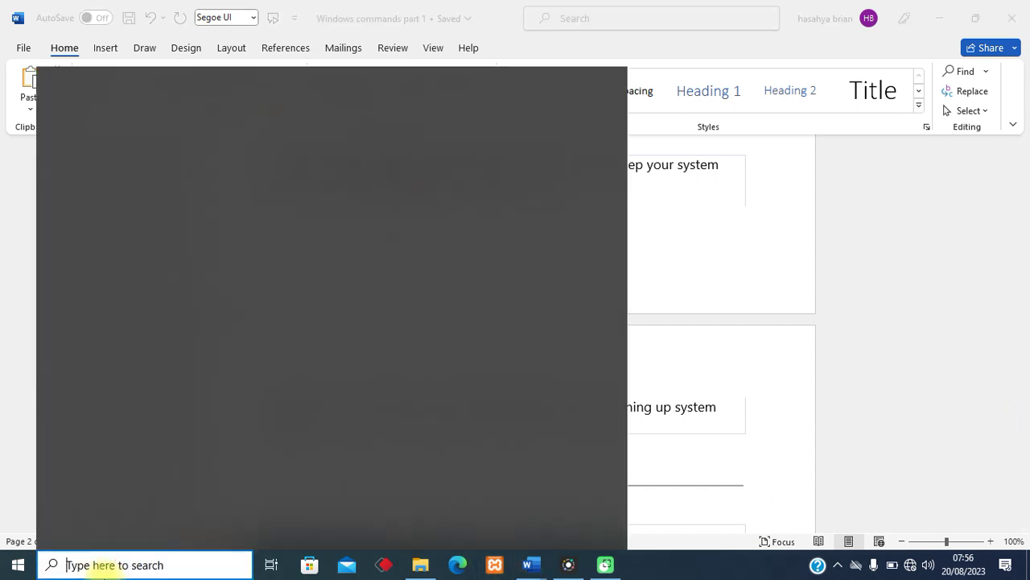
text(cleanm)
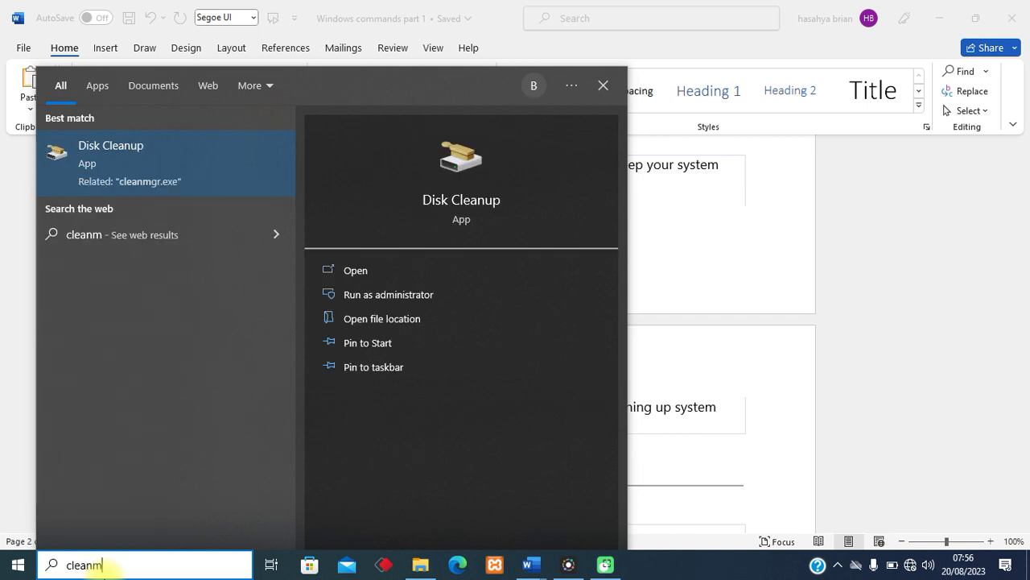
text(gr)
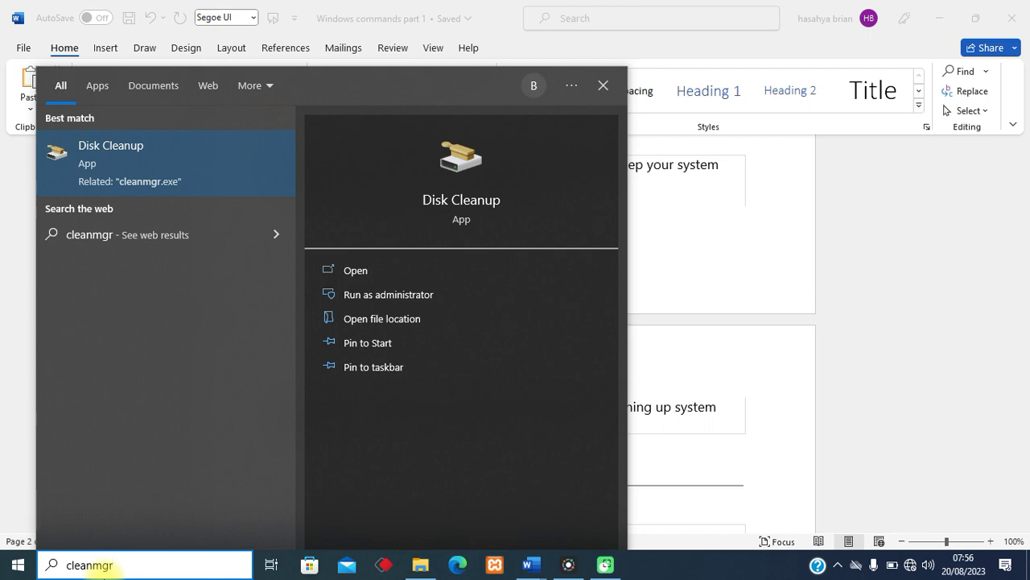
key(BackSpace)
key(BackSpace)
key(BackSpace)
key(BackSpace)
key(BackSpace)
key(BackSpace)
key(BackSpace)
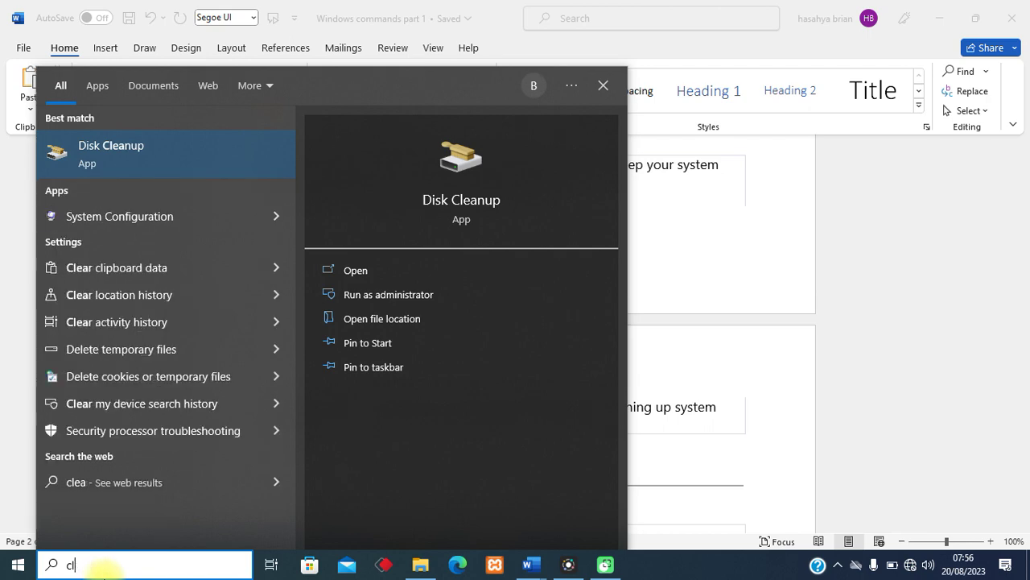
key(BackSpace)
text(clean)
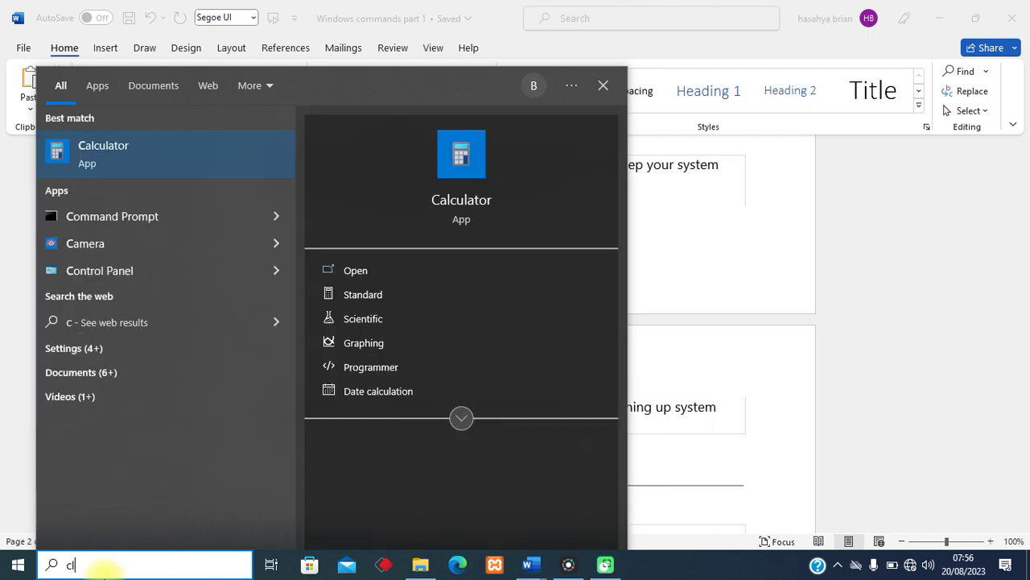
text(mgr)
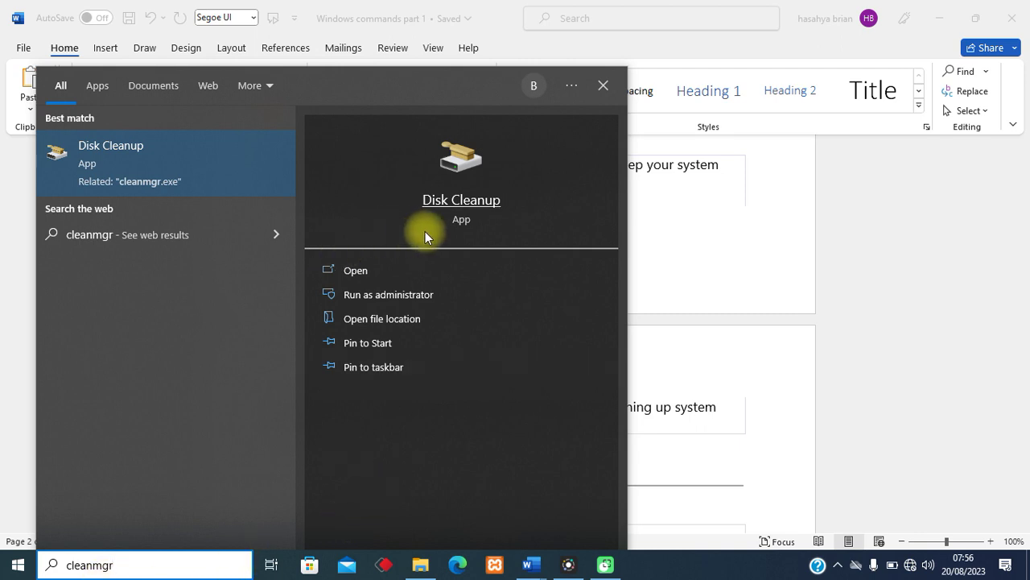
click(480, 203)
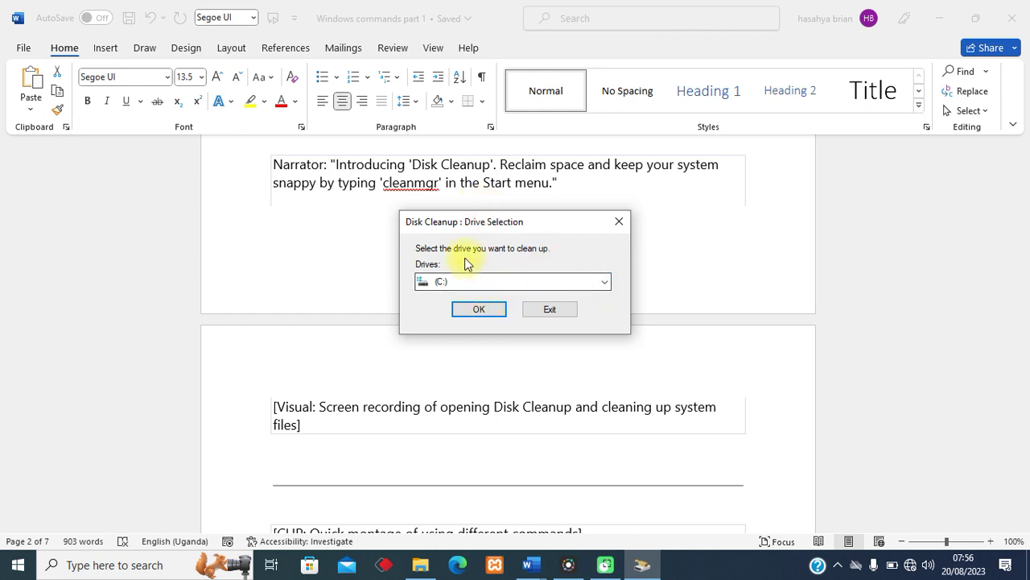
click(481, 310)
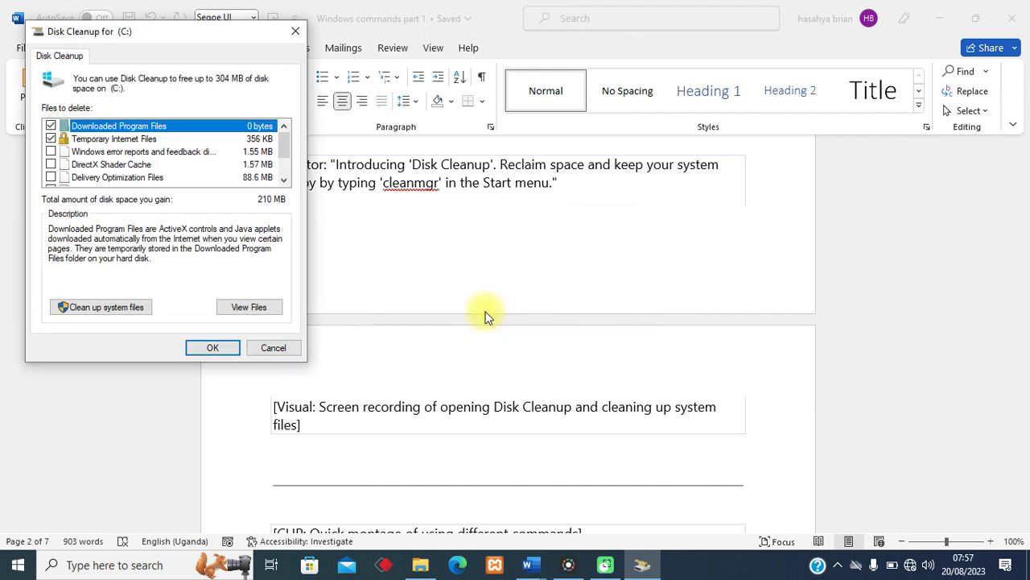
Step: Center the Disk Cleanup window, browse its file categories (about 304 MB), and cancel without cleaning
drag(161, 34, 428, 44)
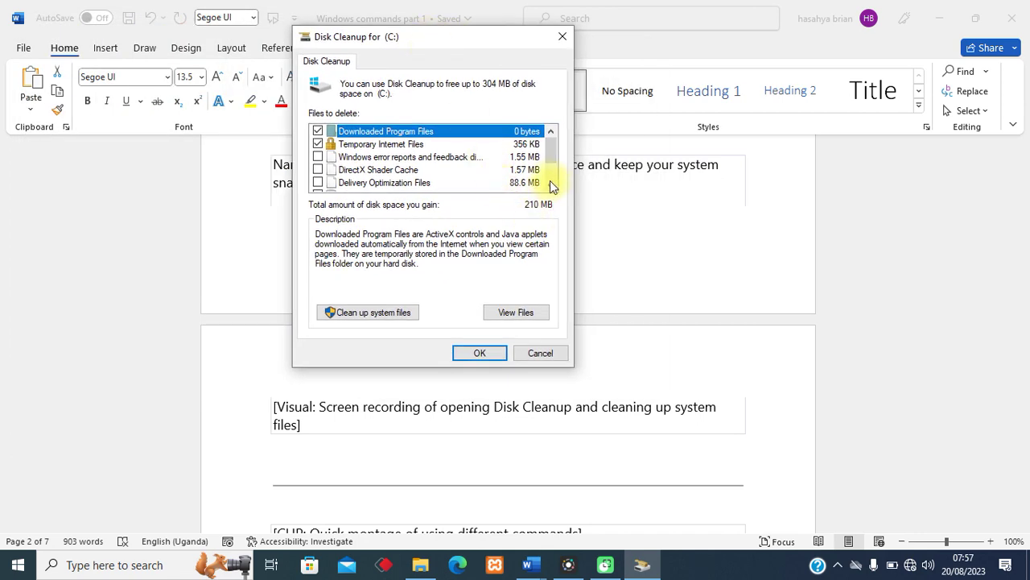
mouse_move(555, 151)
mouse_down()
mouse_move(554, 186)
mouse_move(553, 138)
mouse_move(547, 182)
mouse_move(546, 147)
mouse_move(563, 217)
mouse_move(550, 118)
mouse_move(556, 221)
mouse_move(542, 230)
mouse_move(551, 140)
mouse_up()
click(546, 170)
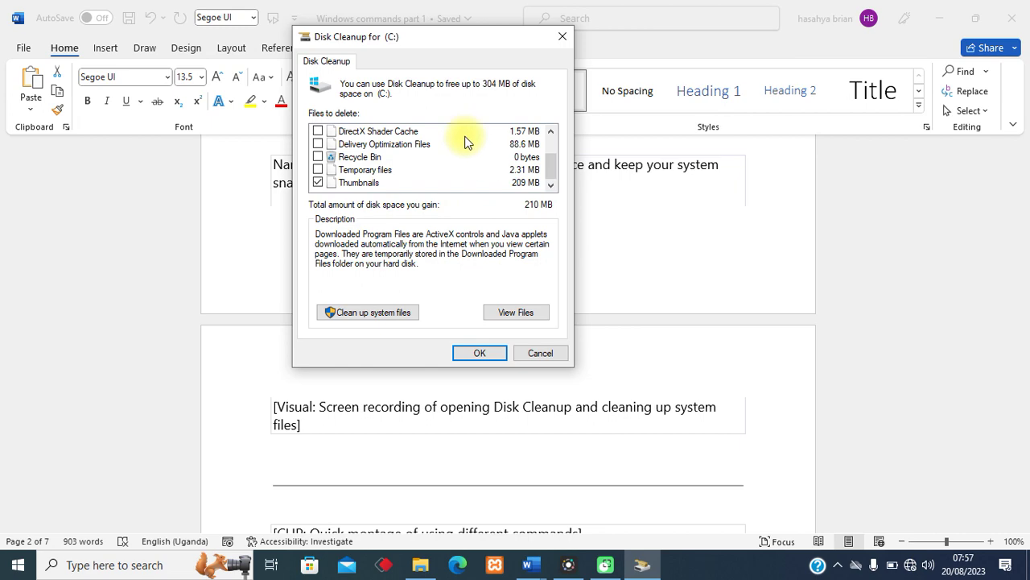
click(541, 354)
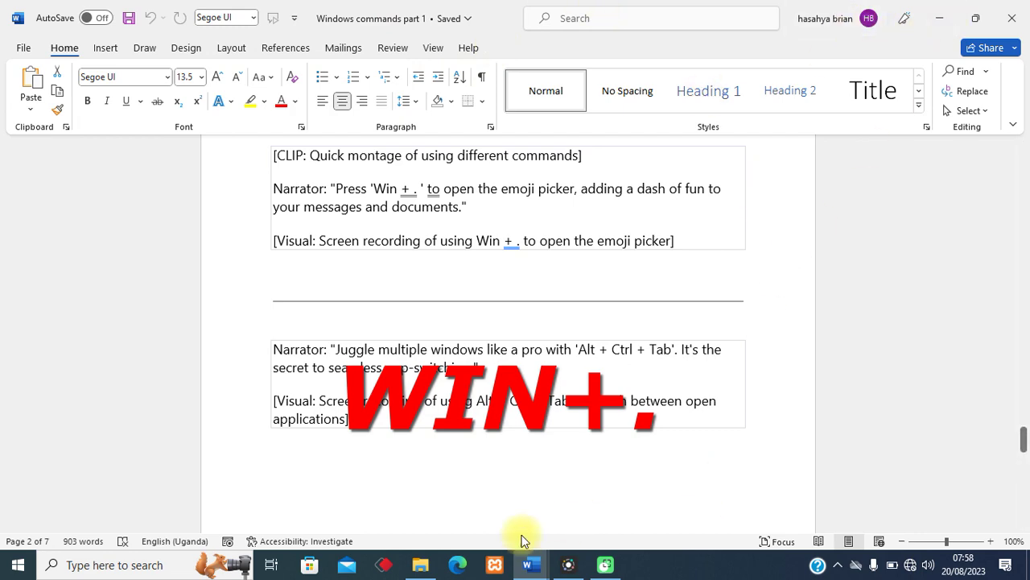
Step: In the important windows shortcut commands document, add two blank lines under [INTRO] and open the emoji picker
mouse_move(527, 564)
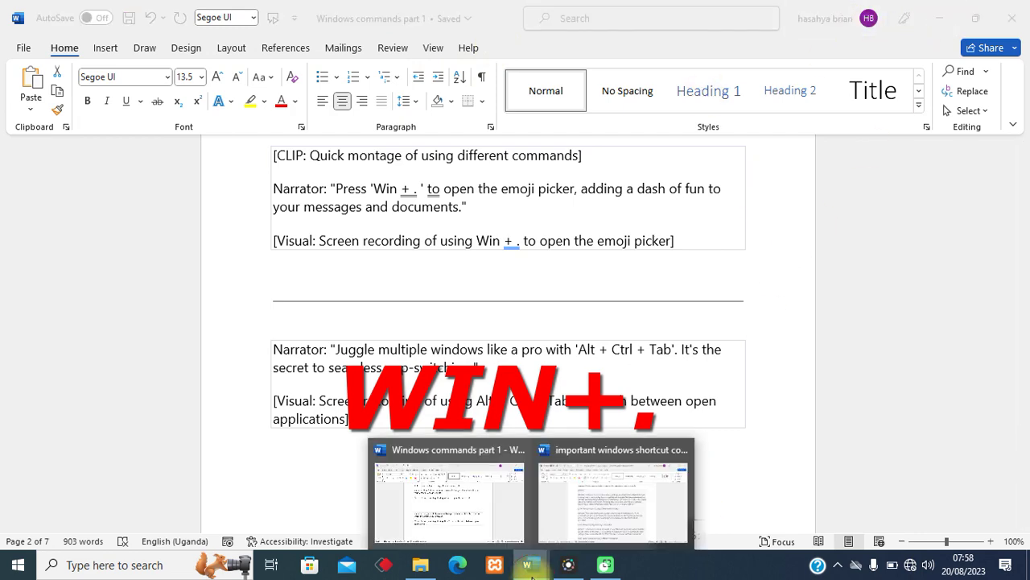
click(584, 512)
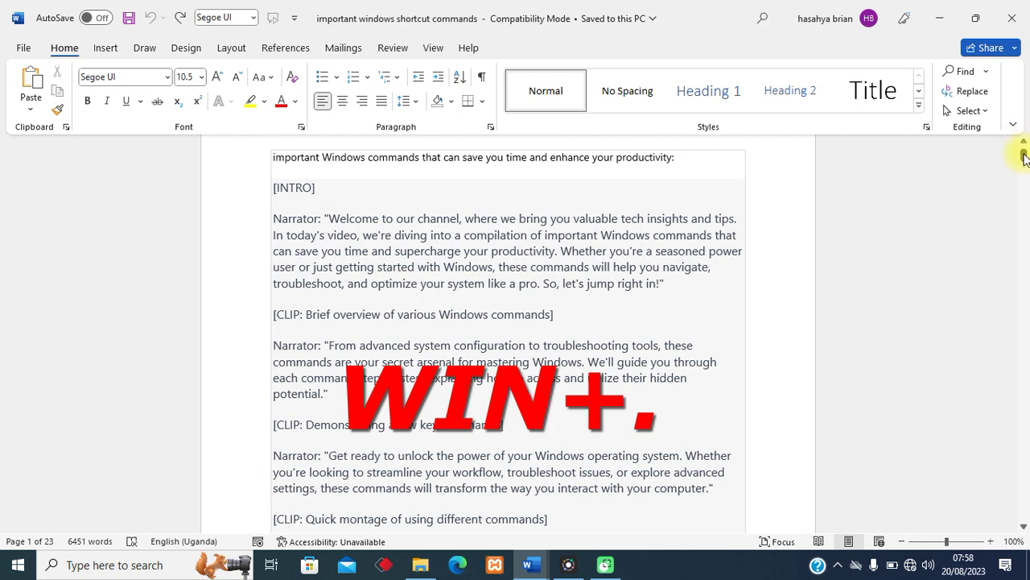
click(338, 203)
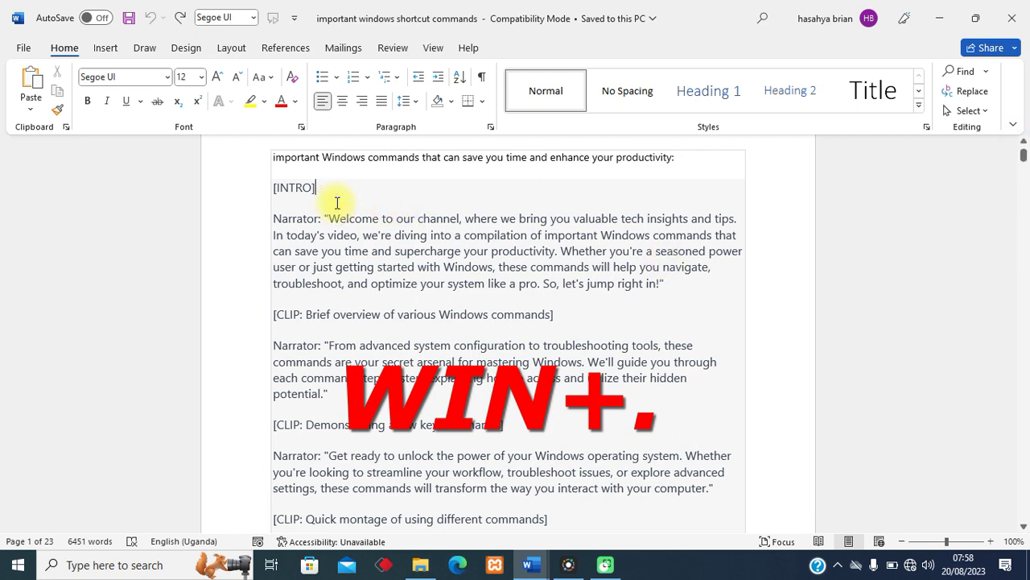
key(Return)
key(Return)
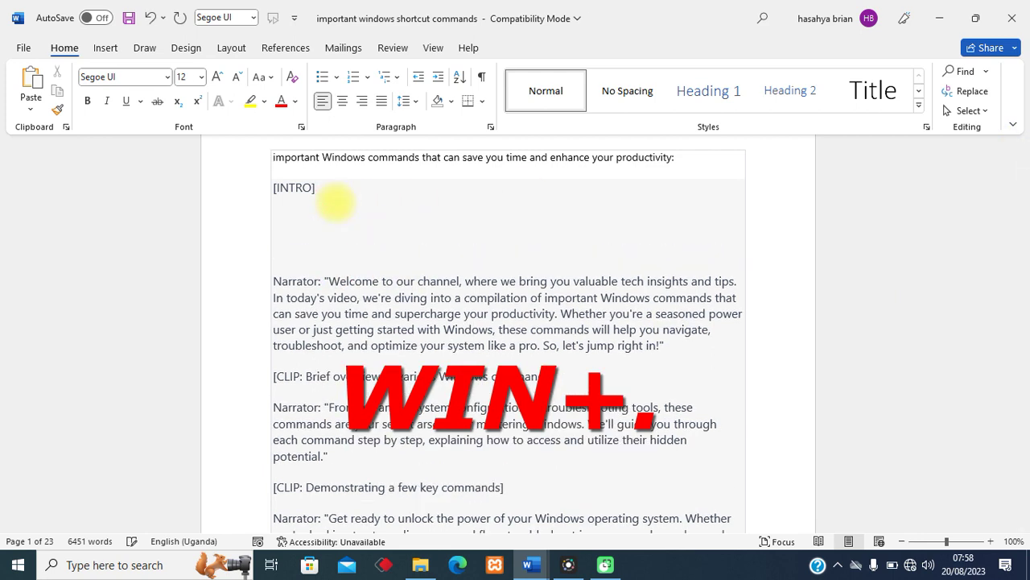
key(Up)
key(super+period)
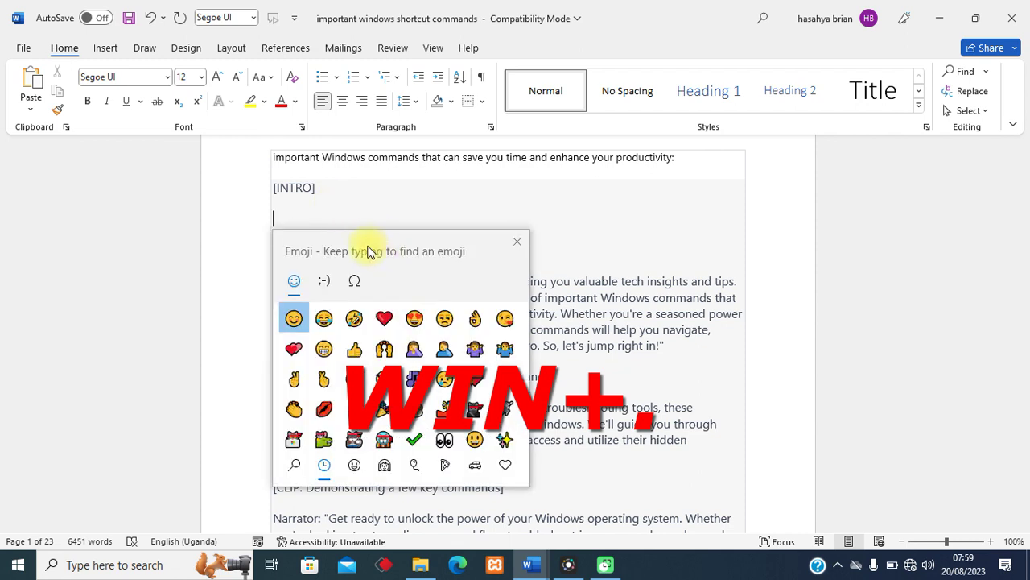
Step: Insert seven emojis: rolling-laughing, heart-eyes, heart, check mark, raised hands, thumbs-up, and another heart
click(354, 318)
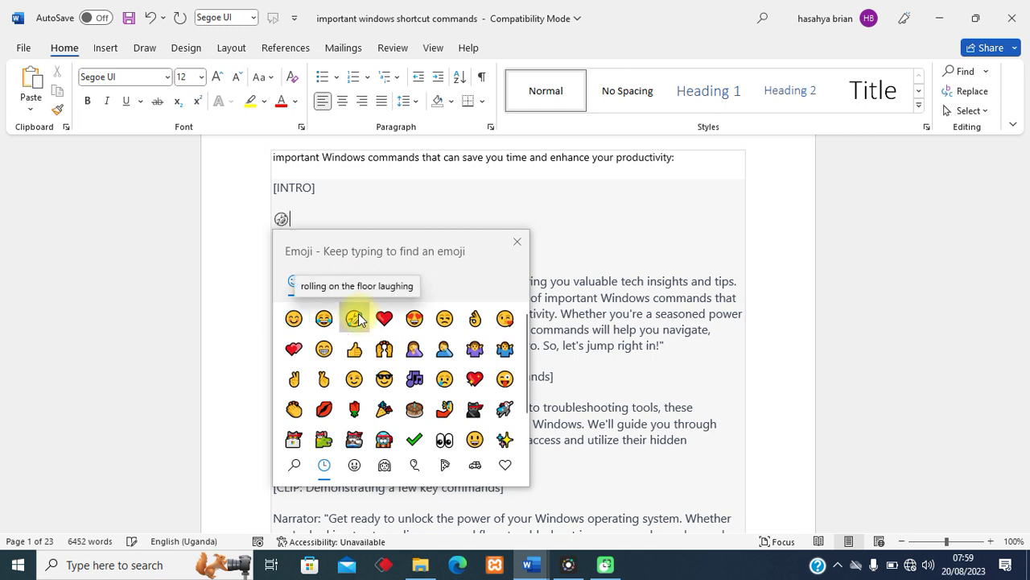
click(413, 319)
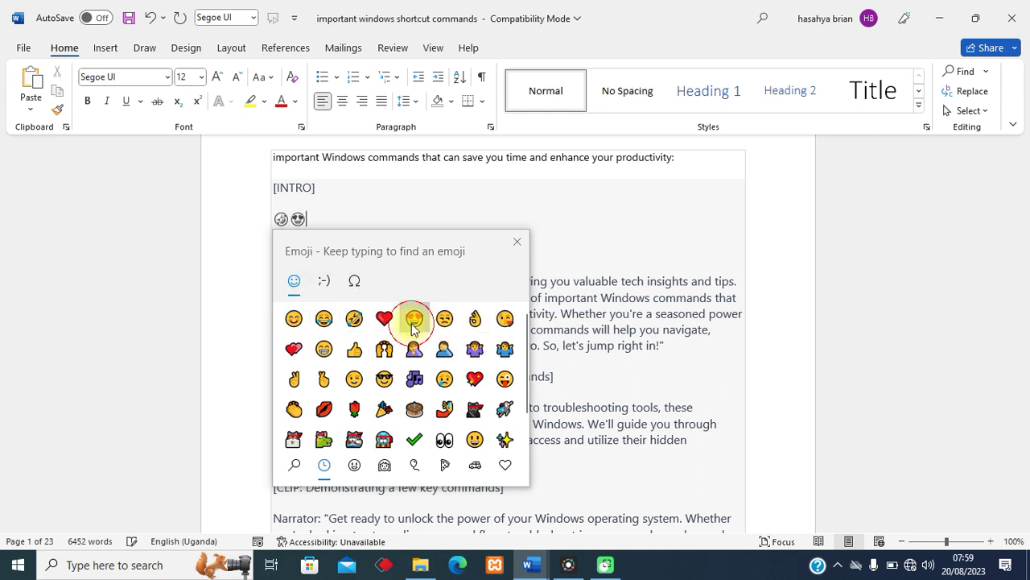
click(474, 380)
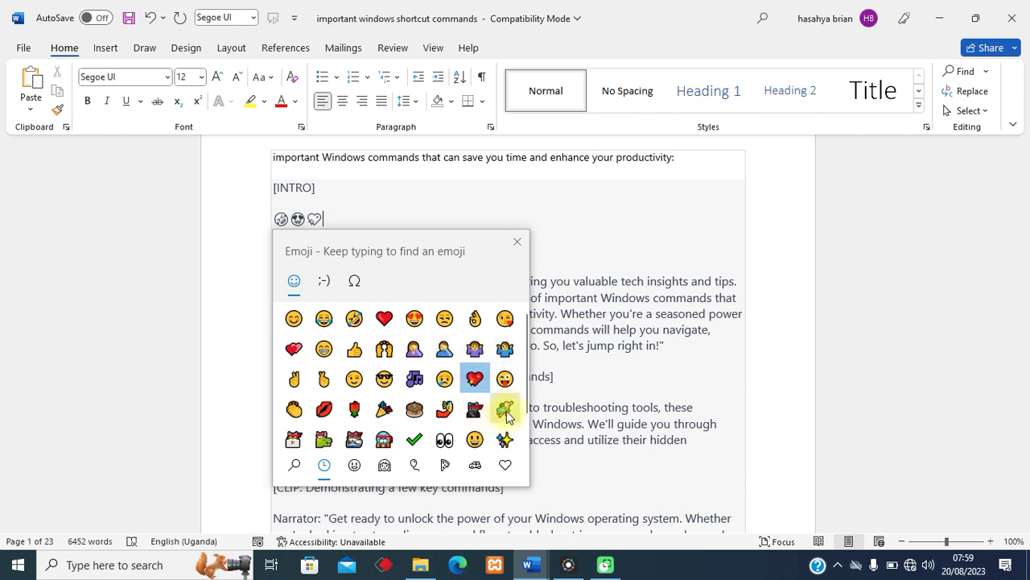
click(413, 438)
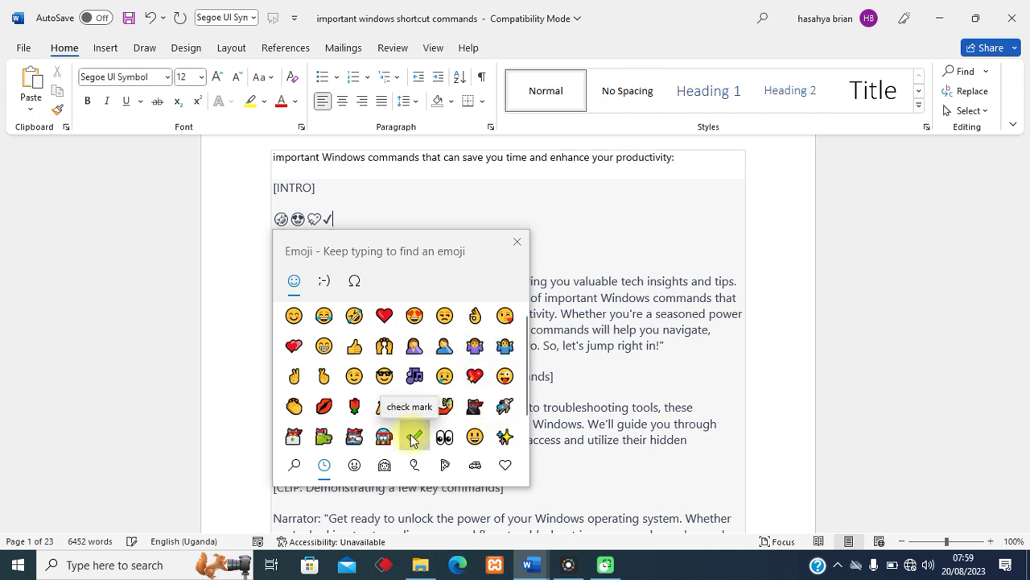
click(380, 348)
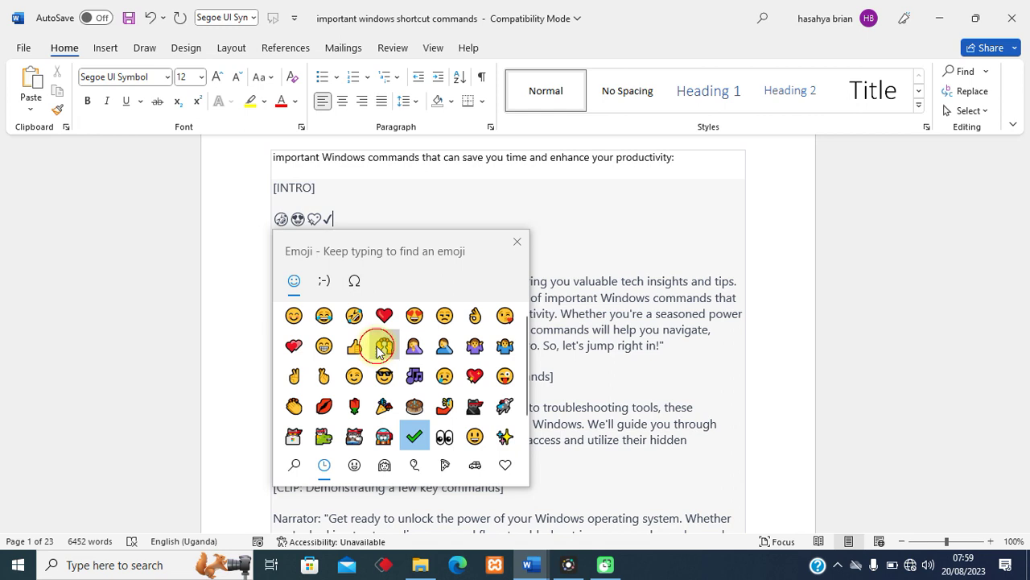
click(354, 346)
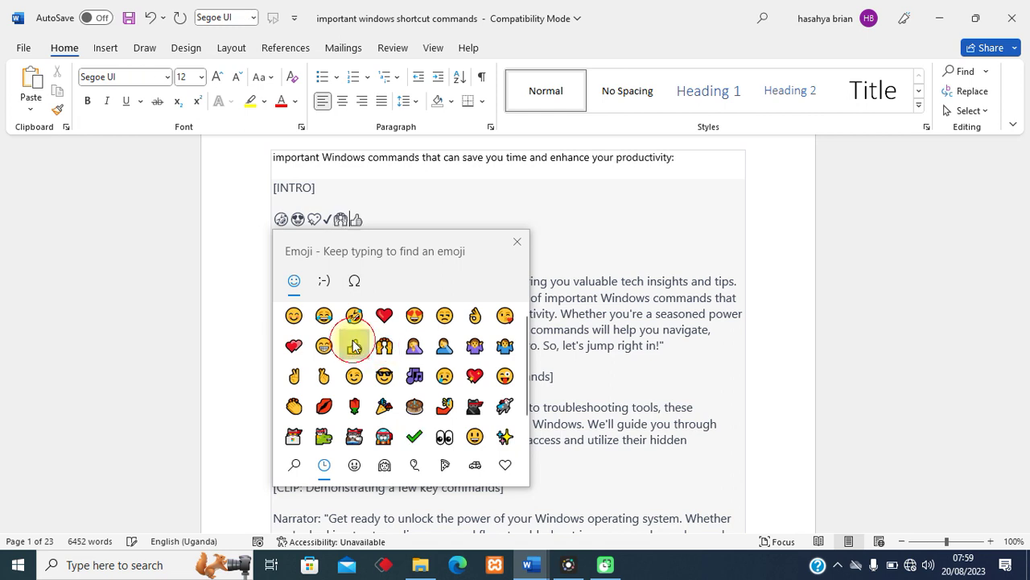
click(295, 340)
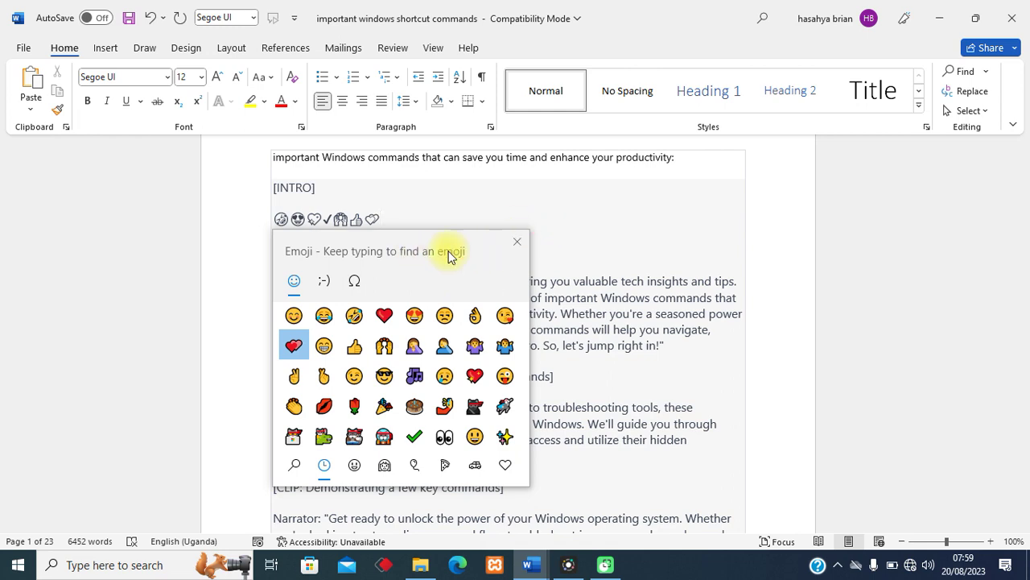
Step: Browse the picker's Kaomoji and Symbols collections, then close the emoji picker
click(325, 281)
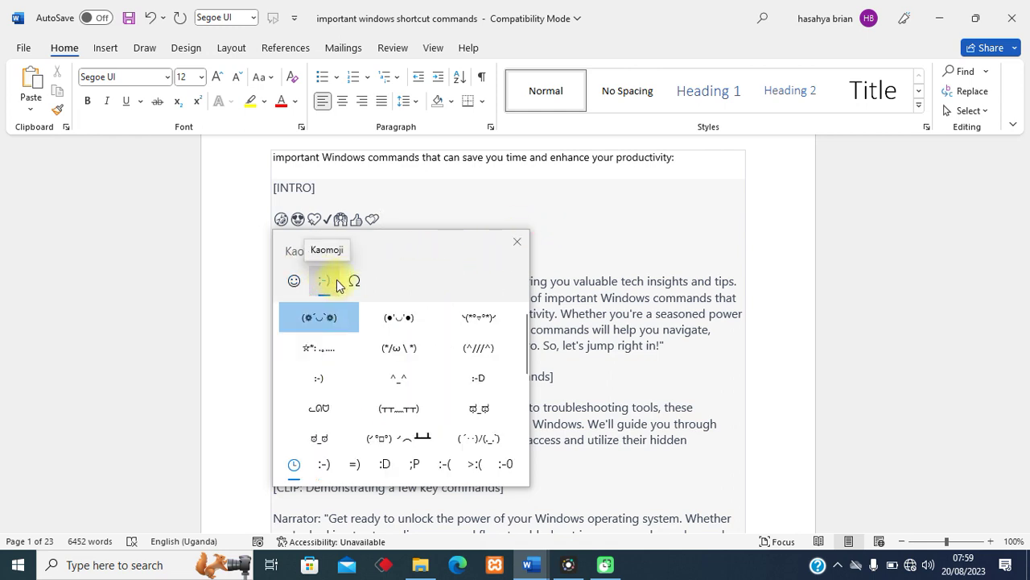
click(351, 281)
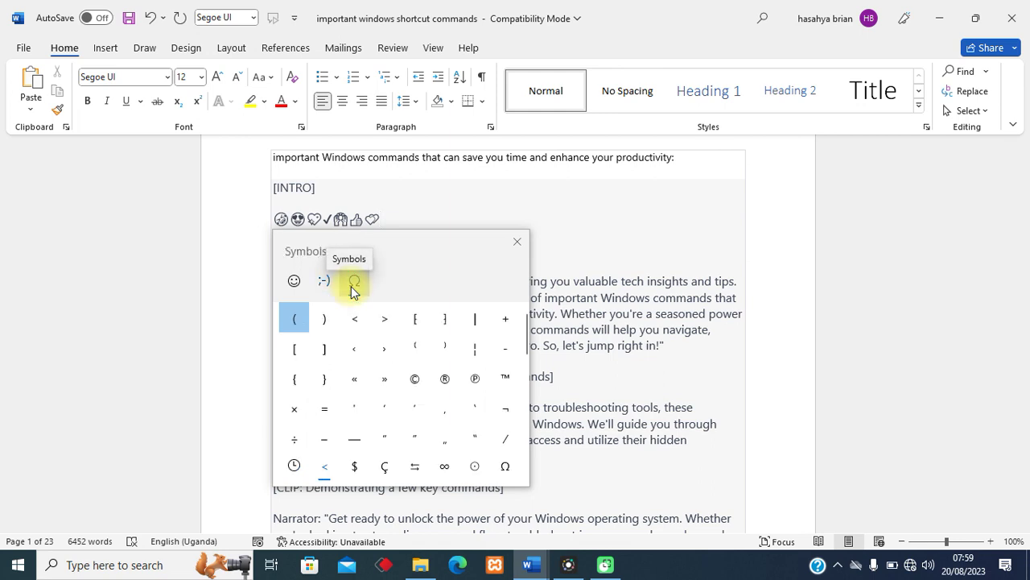
click(293, 281)
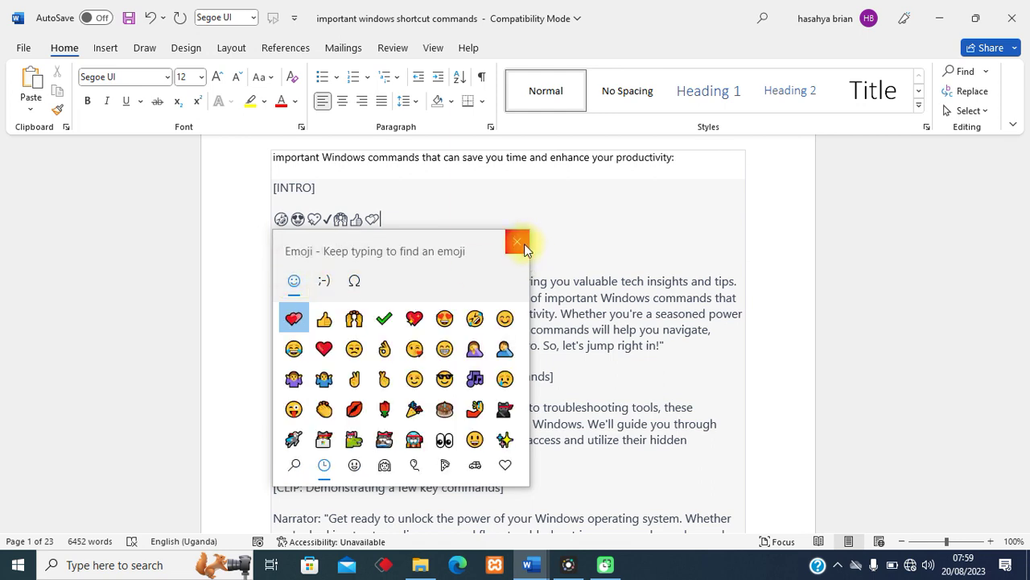
click(368, 292)
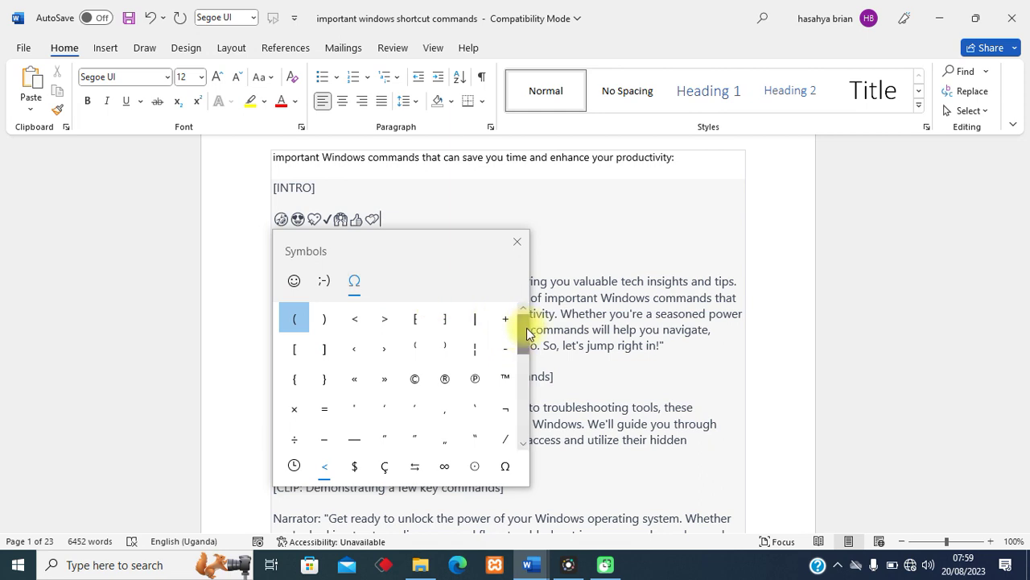
drag(524, 346, 520, 318)
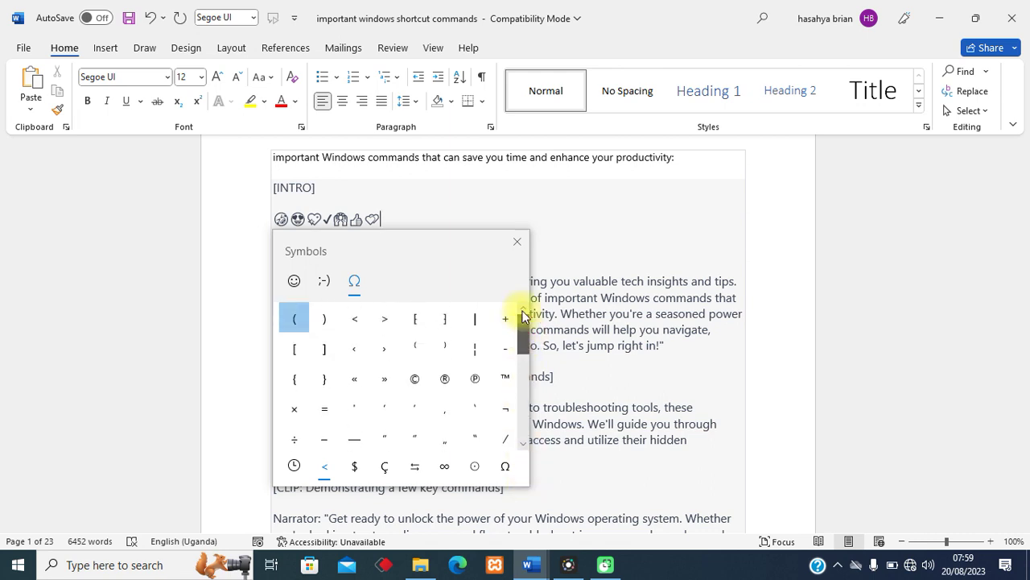
click(520, 246)
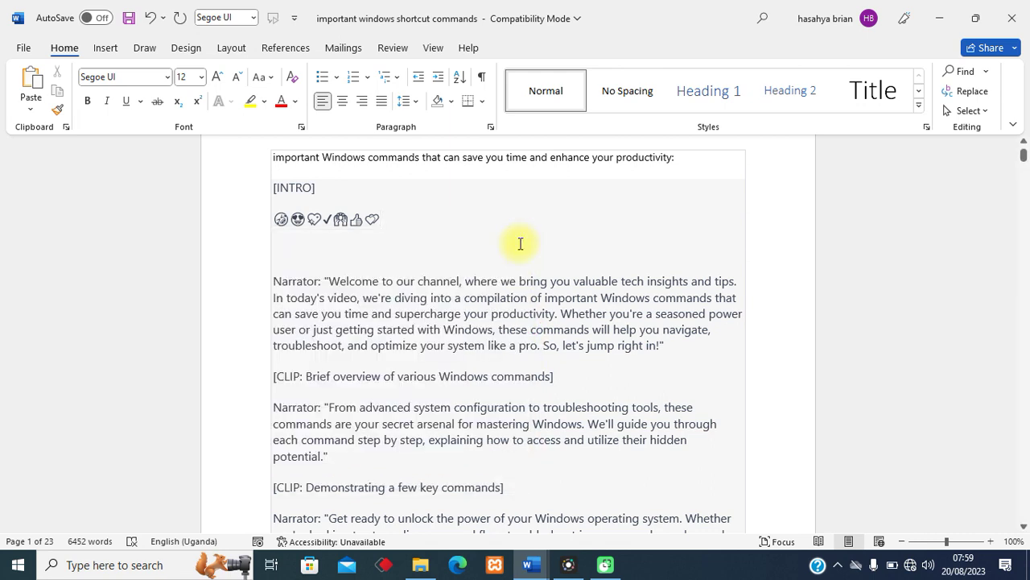
Step: Select the inserted emoji line, then bring the Windows commands part 1 document back to the front
drag(390, 221, 250, 226)
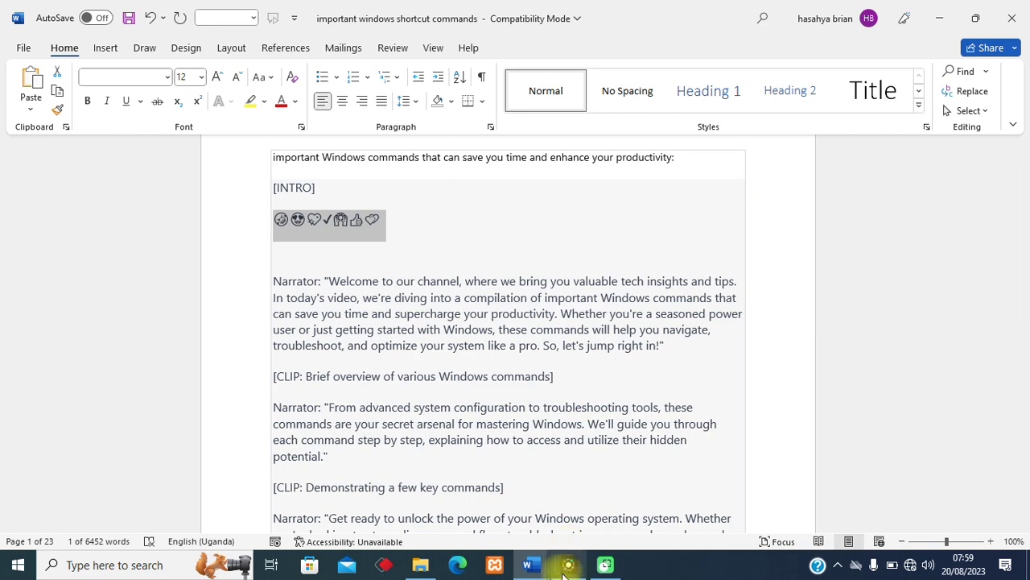
mouse_move(538, 576)
click(460, 513)
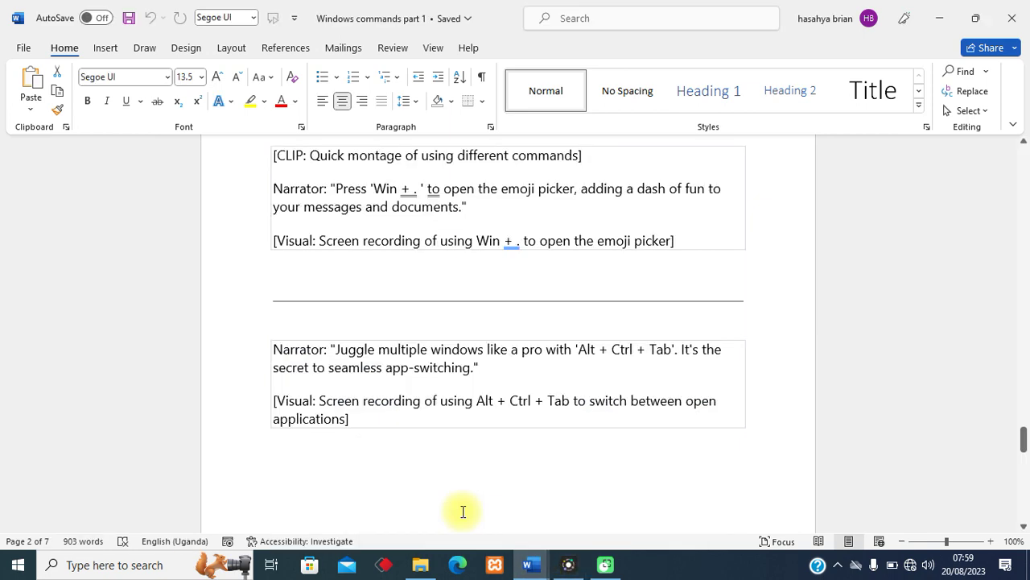